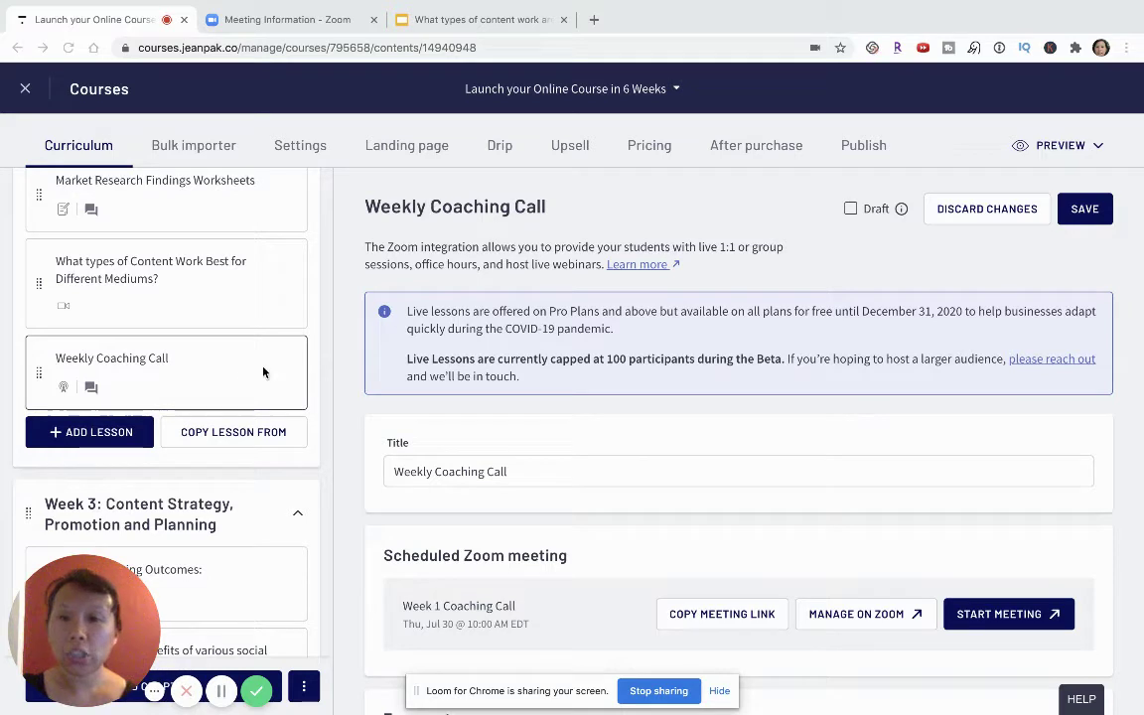
Add a new Live lesson to the curriculum, then discard the unsaved draft.
click(115, 435)
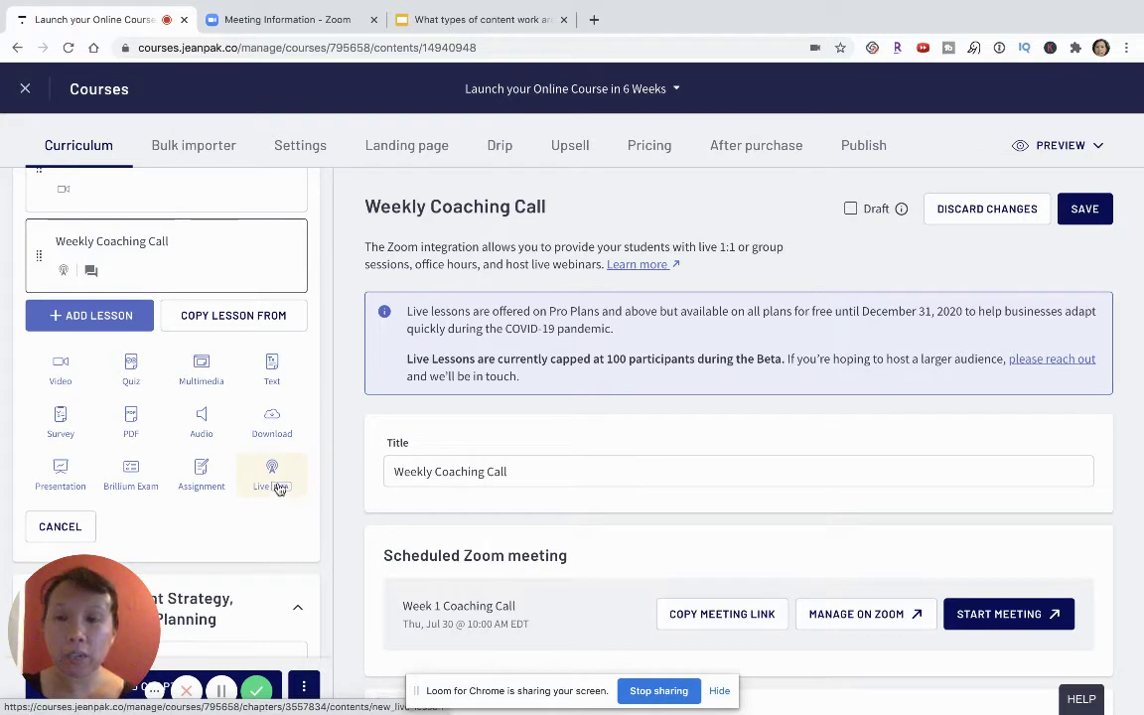
click(279, 488)
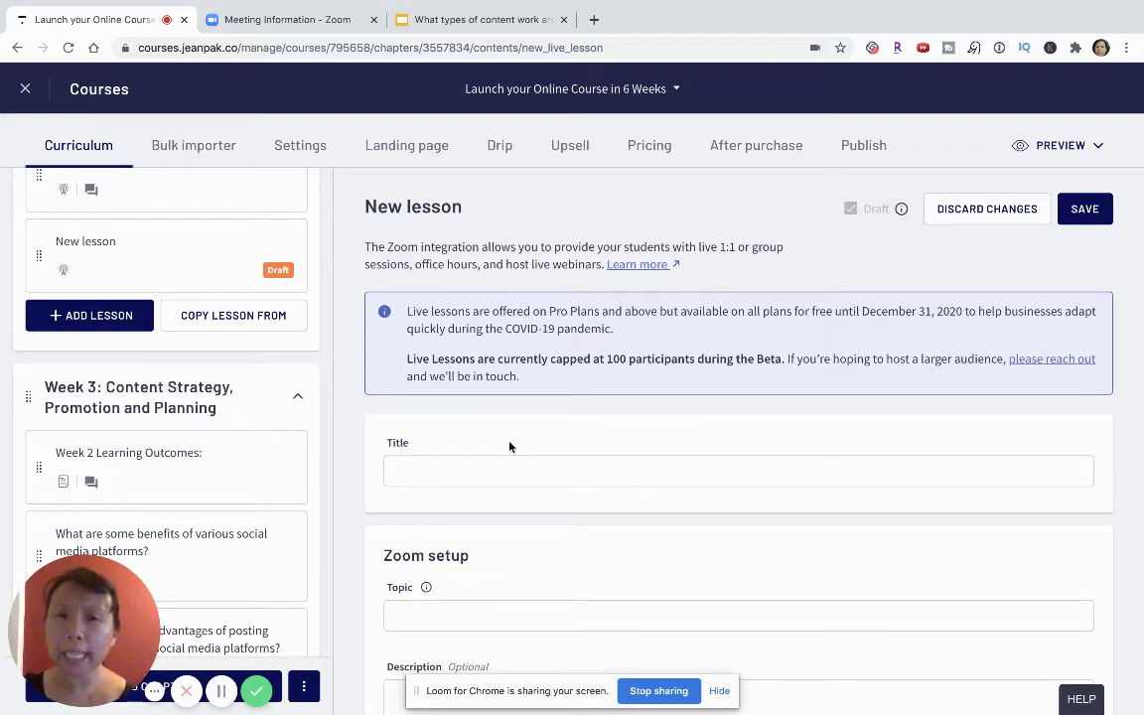
click(993, 217)
click(708, 137)
Open the Weekly Coaching Call lesson and scroll to its scheduled Zoom meeting section.
scroll(206, 395, up, 1)
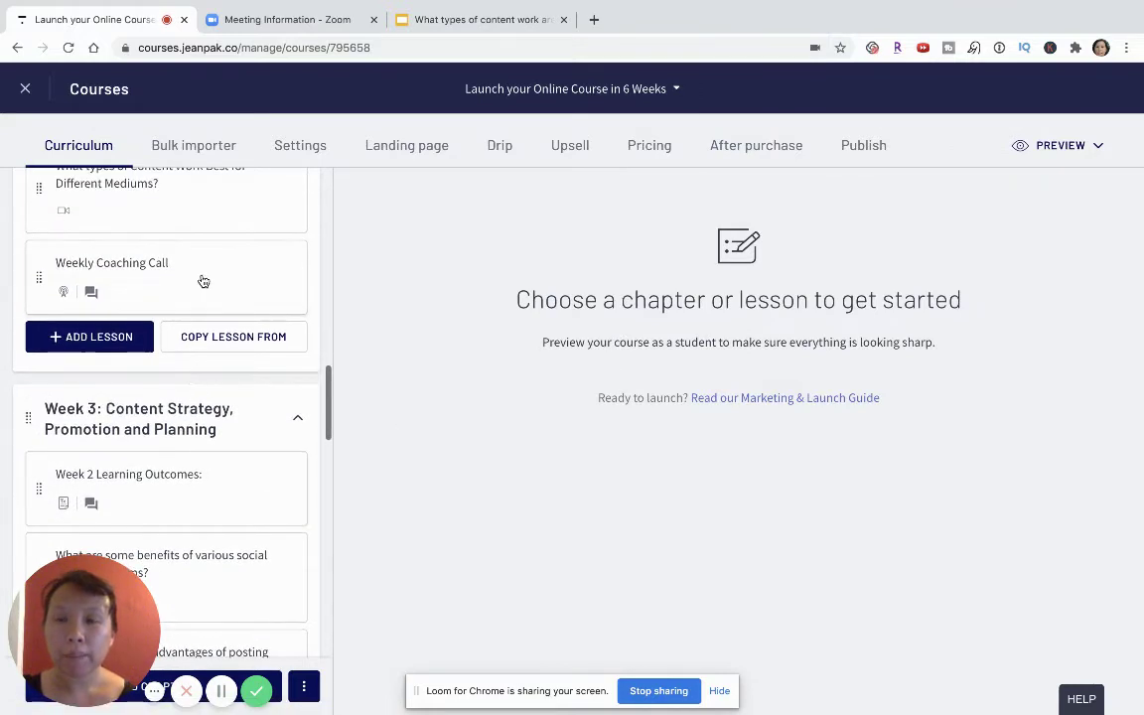
click(203, 282)
scroll(496, 477, down, 1)
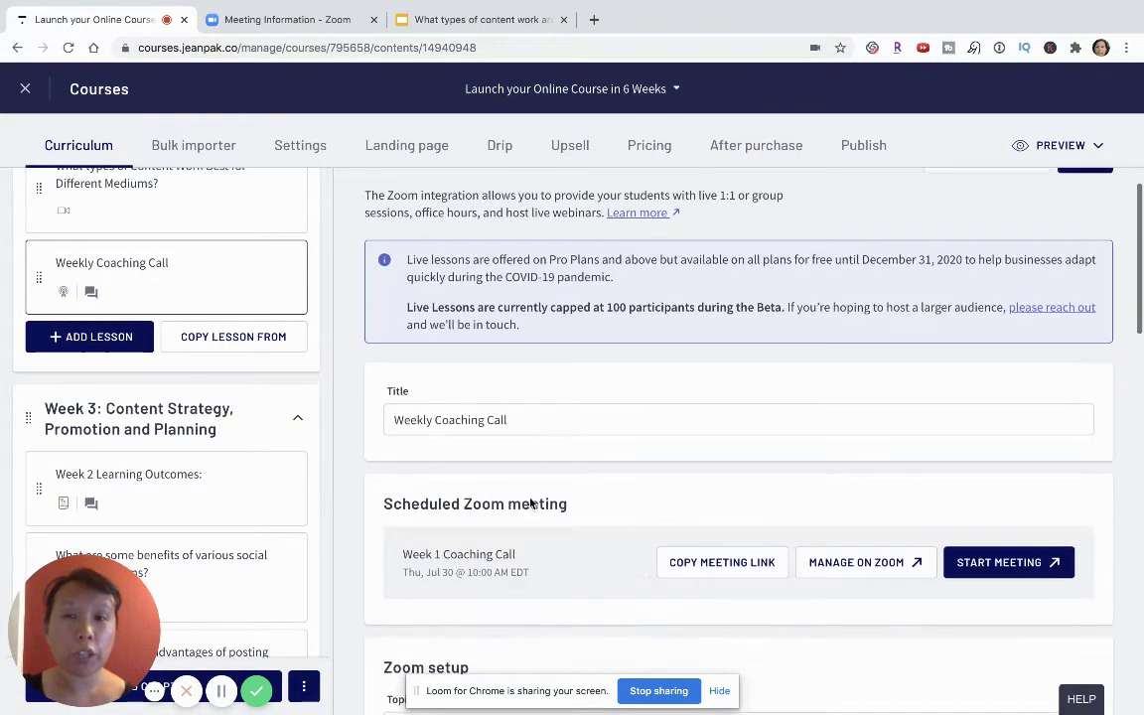
scroll(530, 498, down, 1)
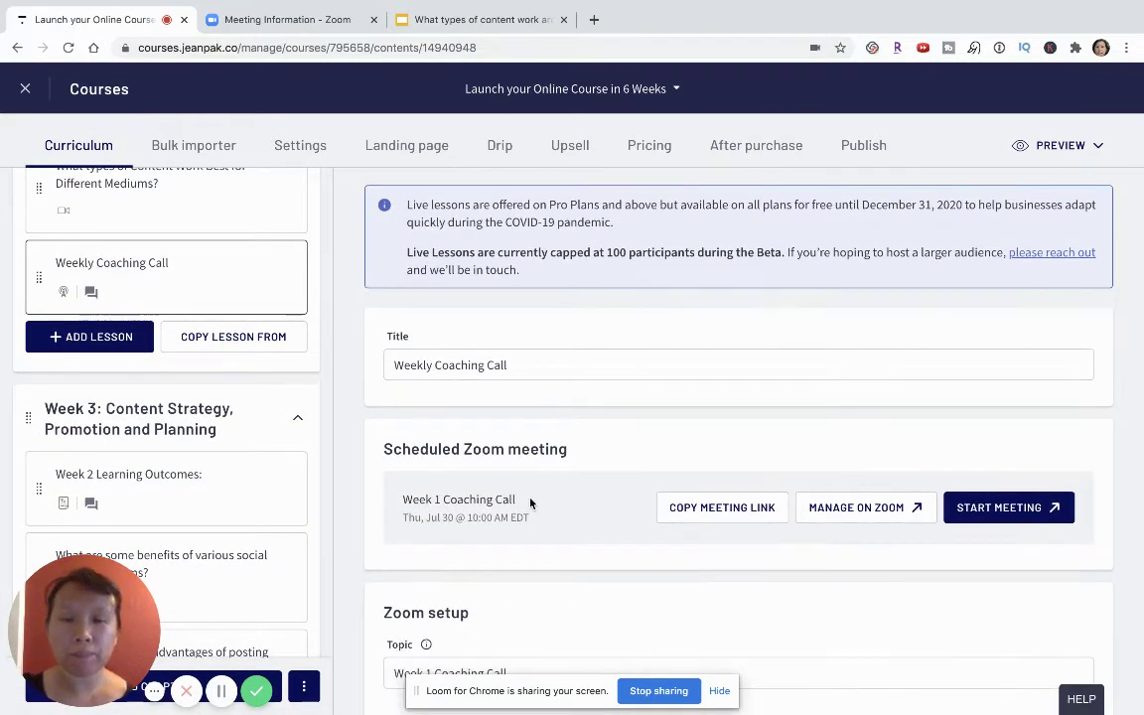
scroll(530, 498, down, 1)
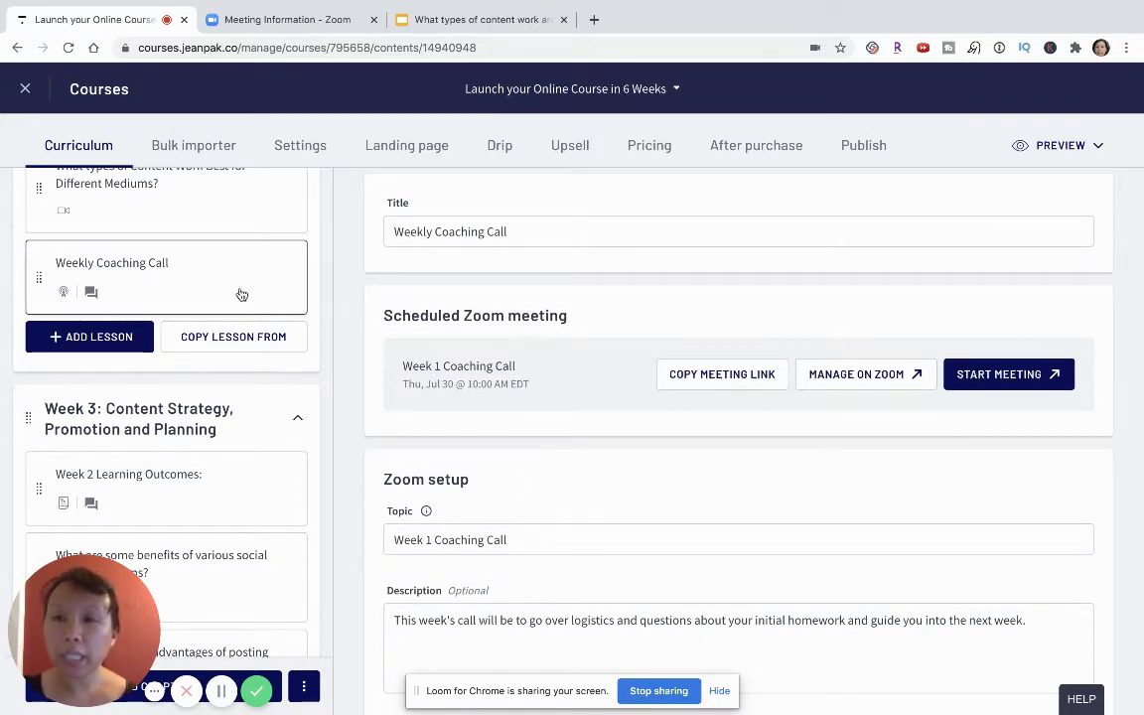
scroll(238, 294, up, 1)
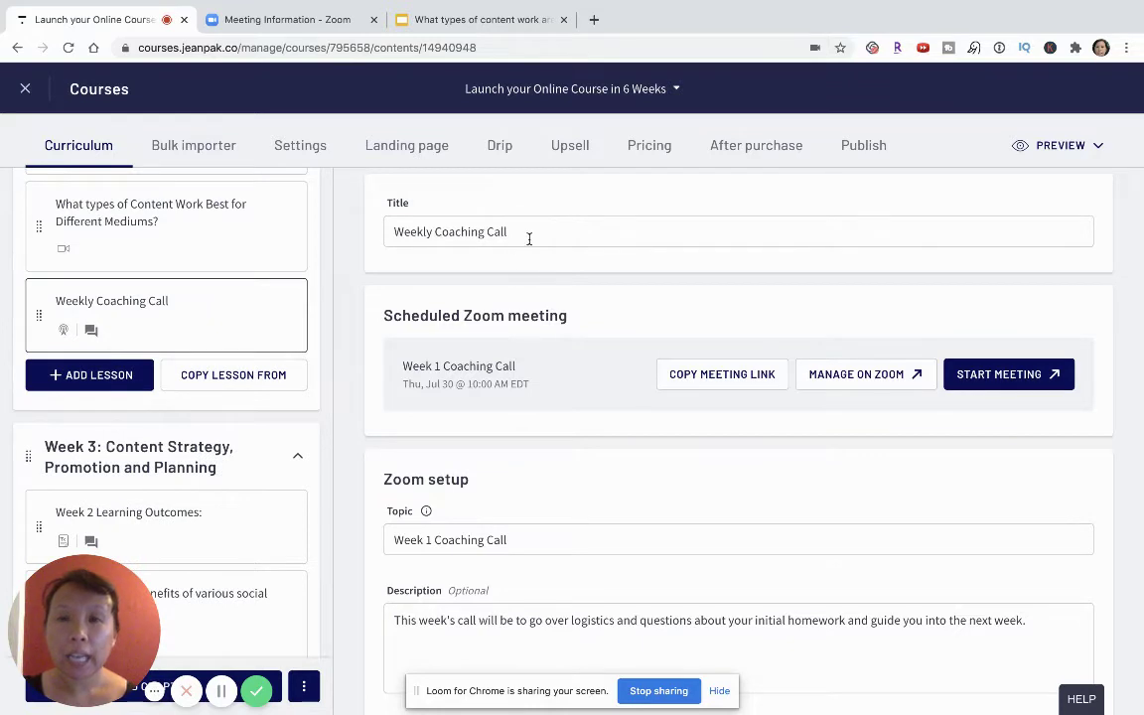
scroll(528, 239, up, 2)
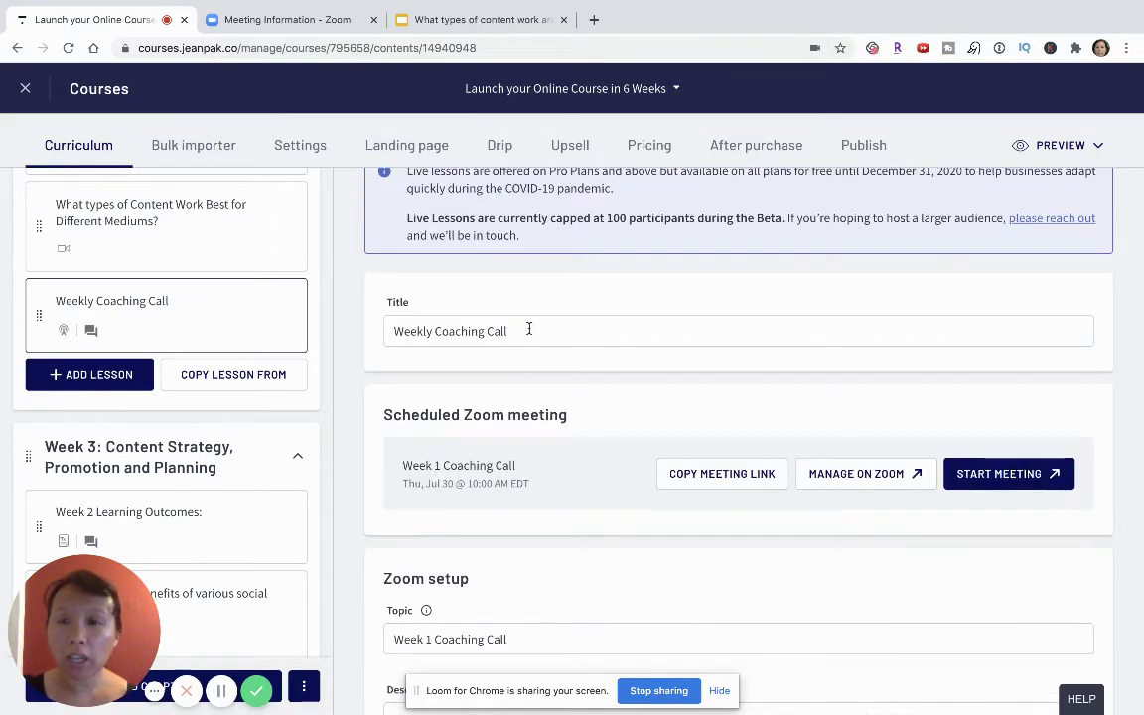
scroll(531, 330, down, 2)
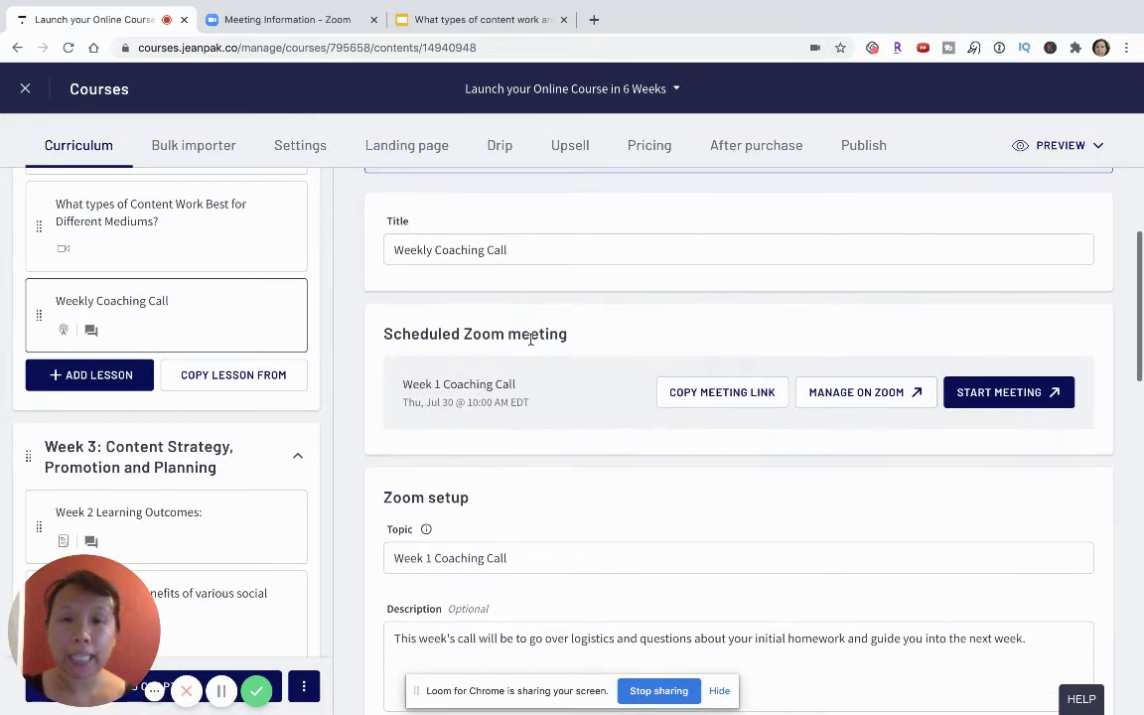
scroll(556, 402, down, 1)
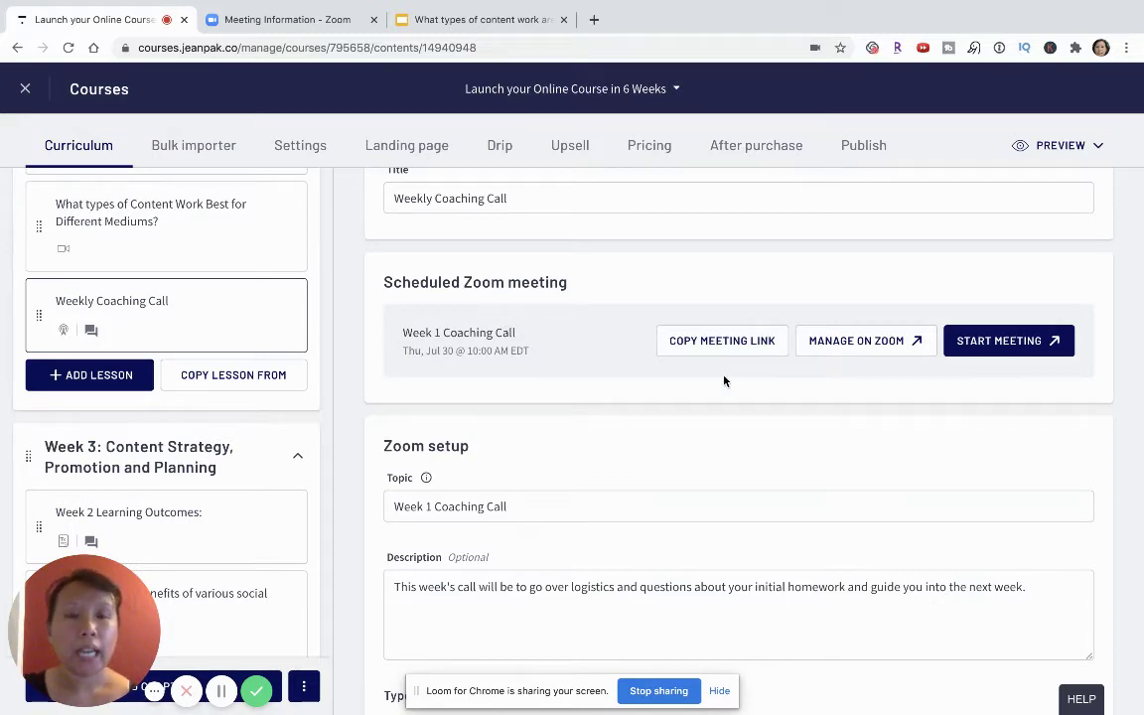
Go to Manage on Zoom, sign in with Google, and scroll the Week 1 Coaching Call page.
click(854, 342)
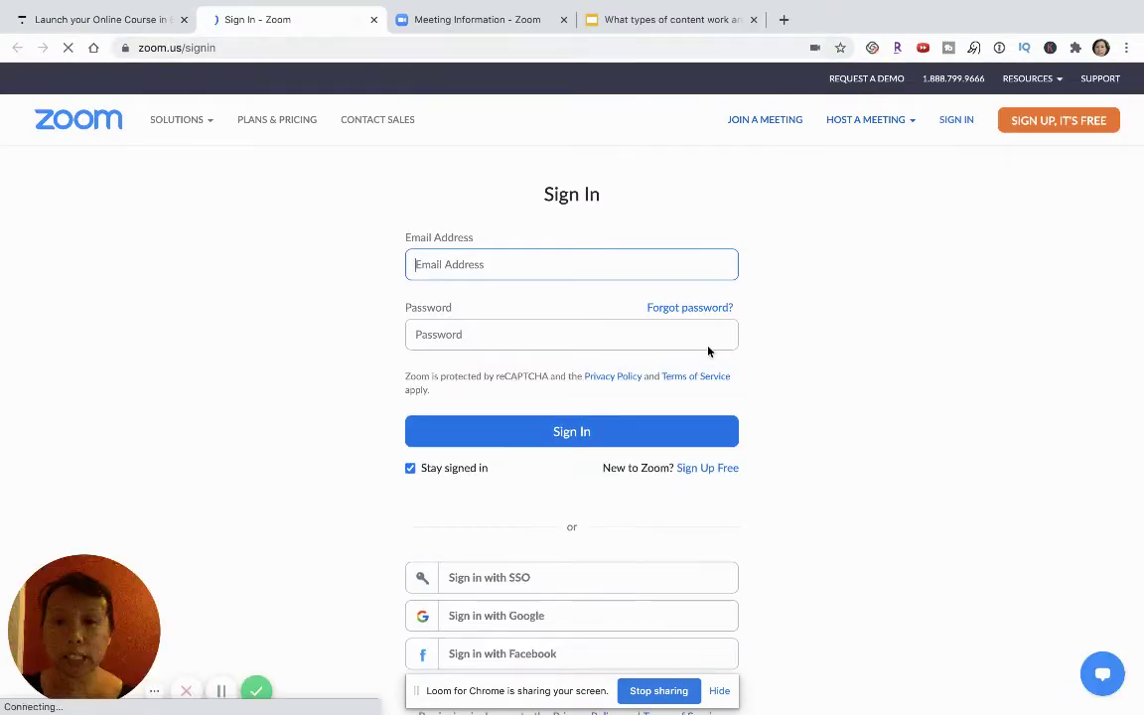
click(527, 618)
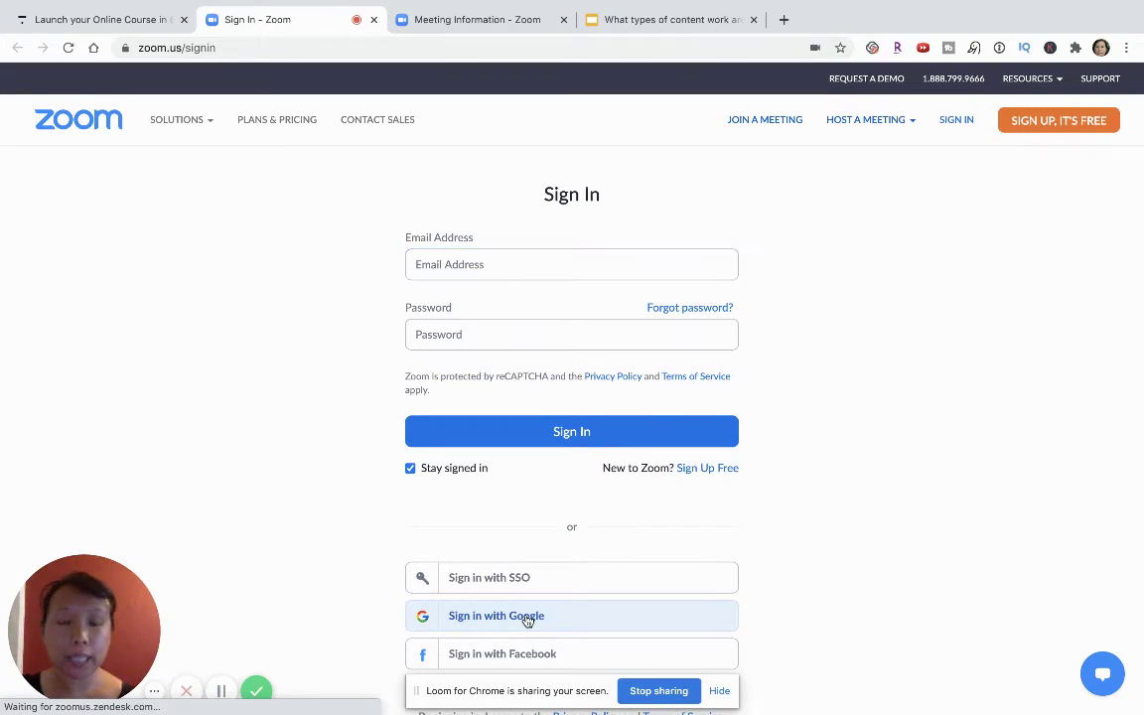
click(522, 349)
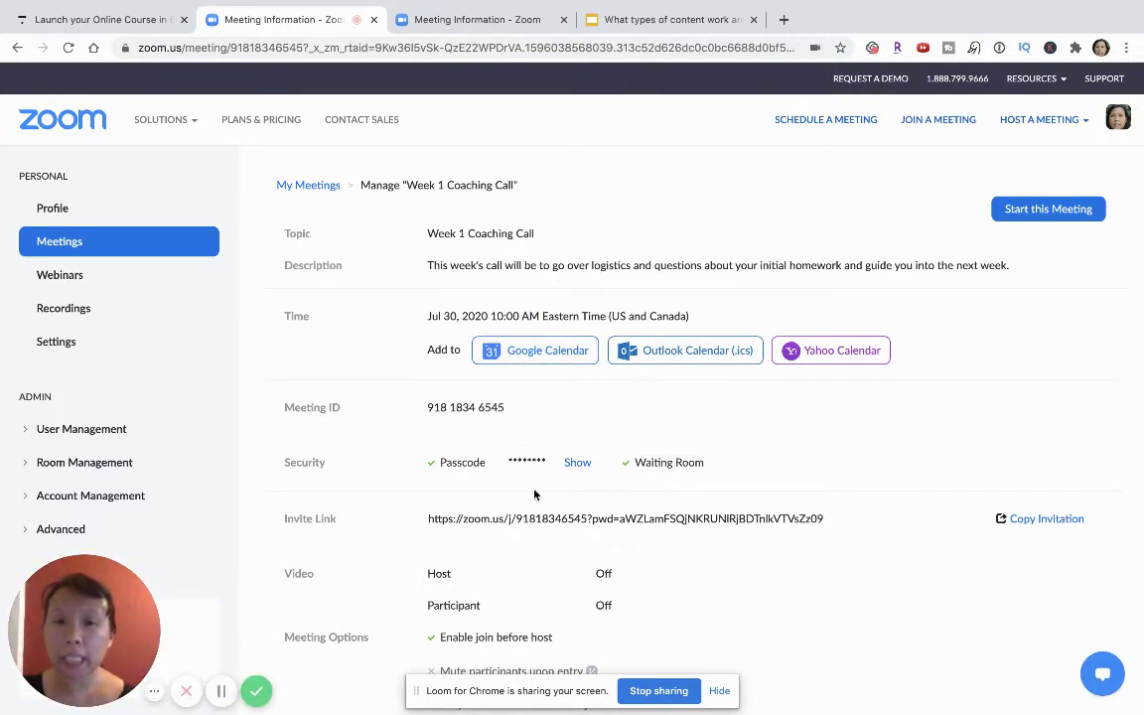
scroll(535, 494, down, 2)
scroll(534, 494, down, 3)
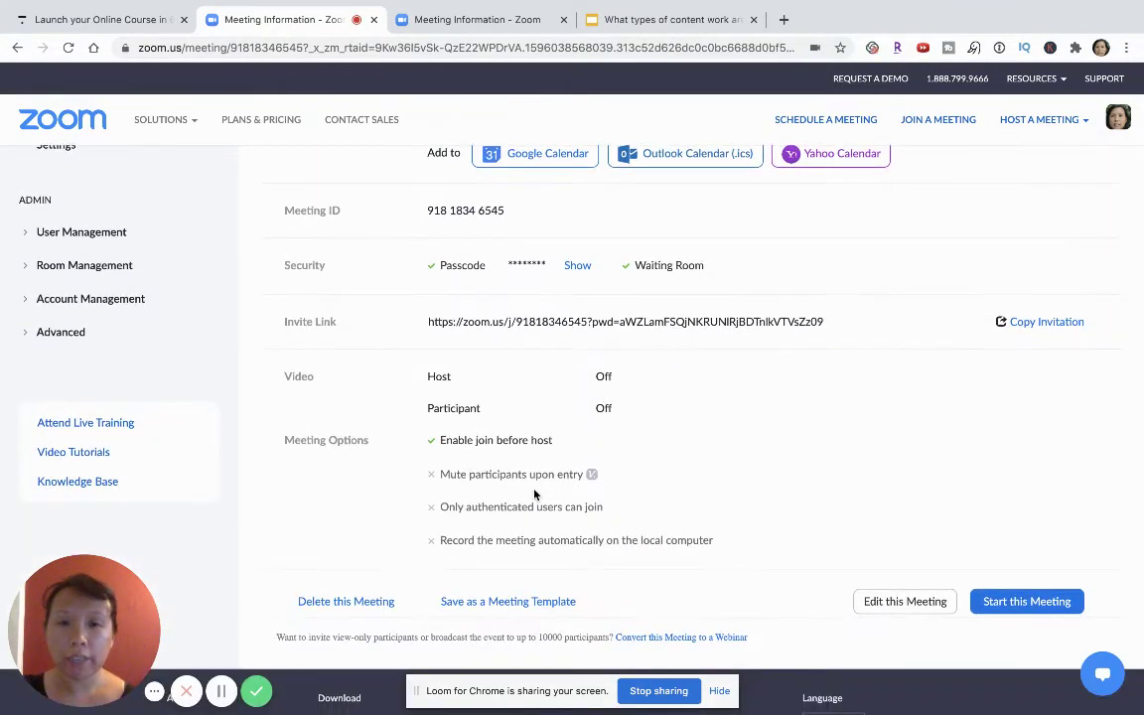
Edit the meeting to mute on entry, admit only authenticated users, and auto-record locally; save.
click(925, 610)
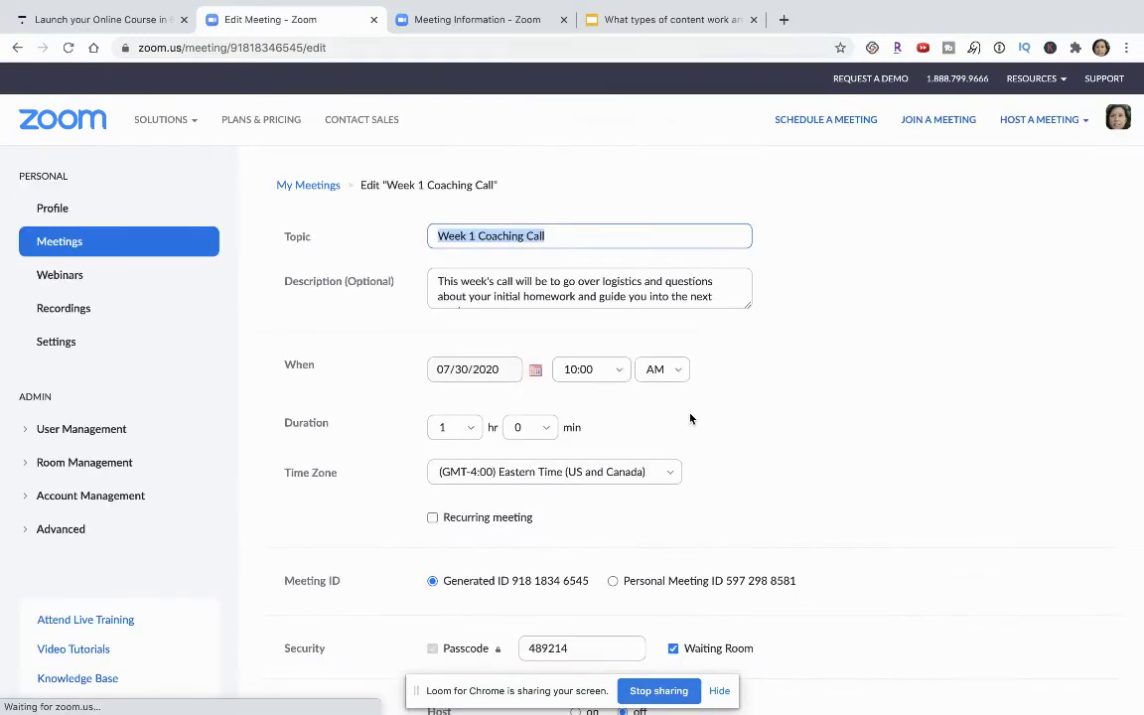
scroll(620, 371, down, 2)
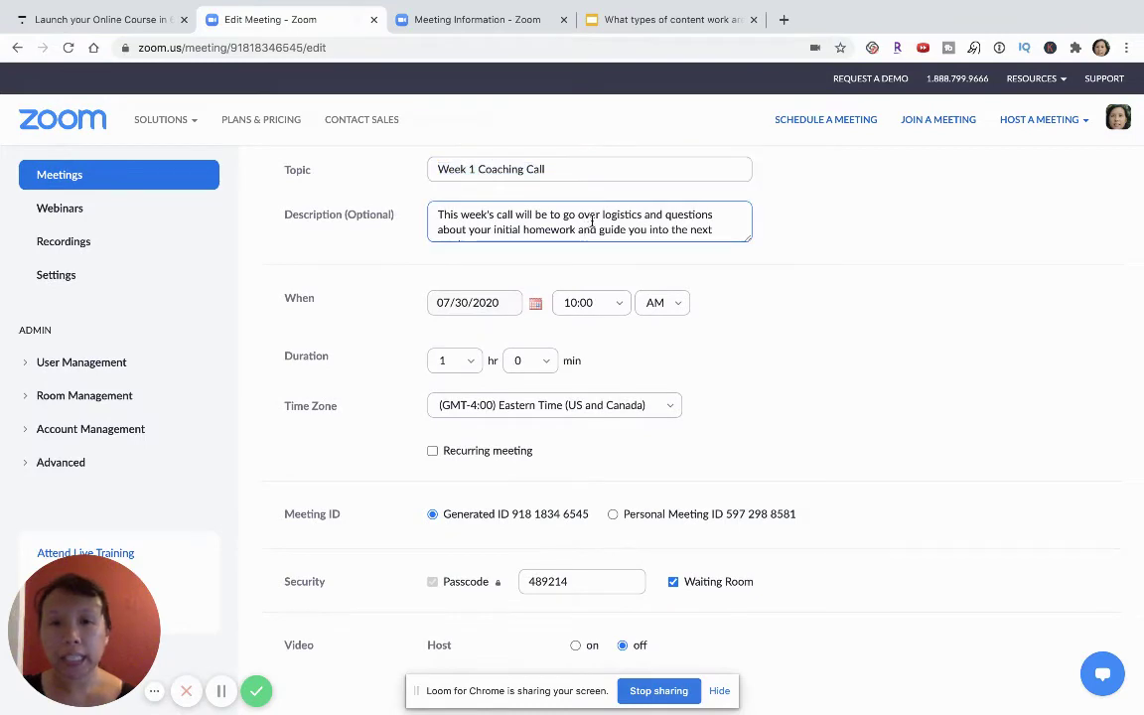
scroll(637, 431, down, 10)
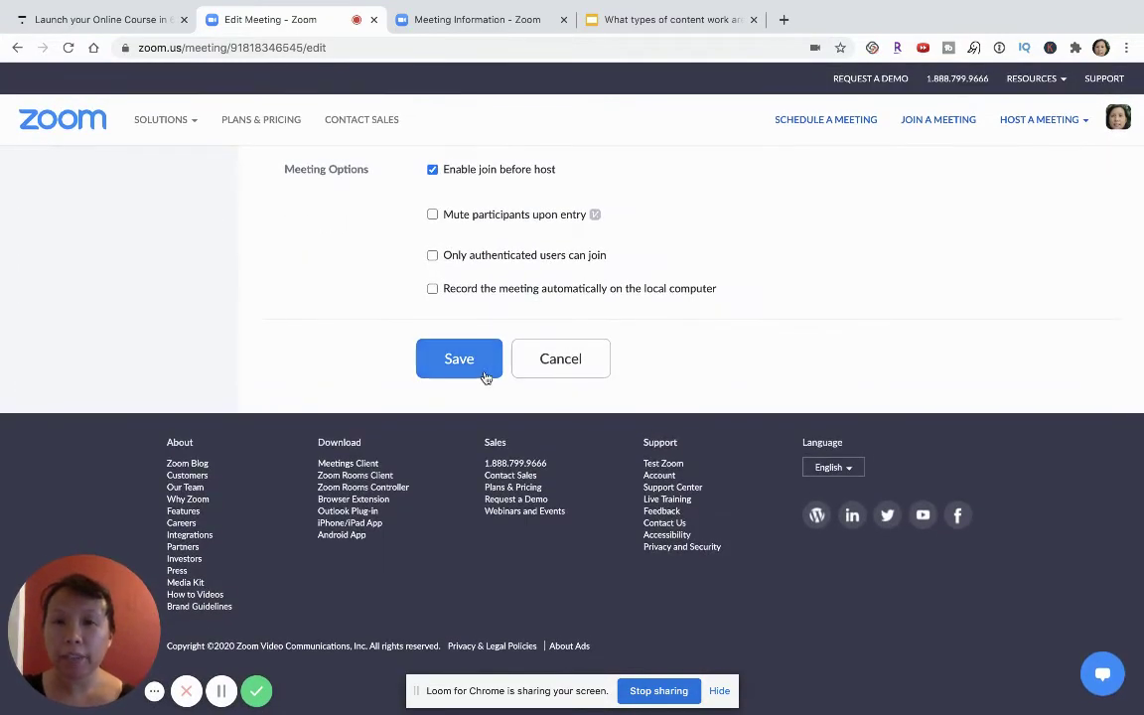
click(433, 215)
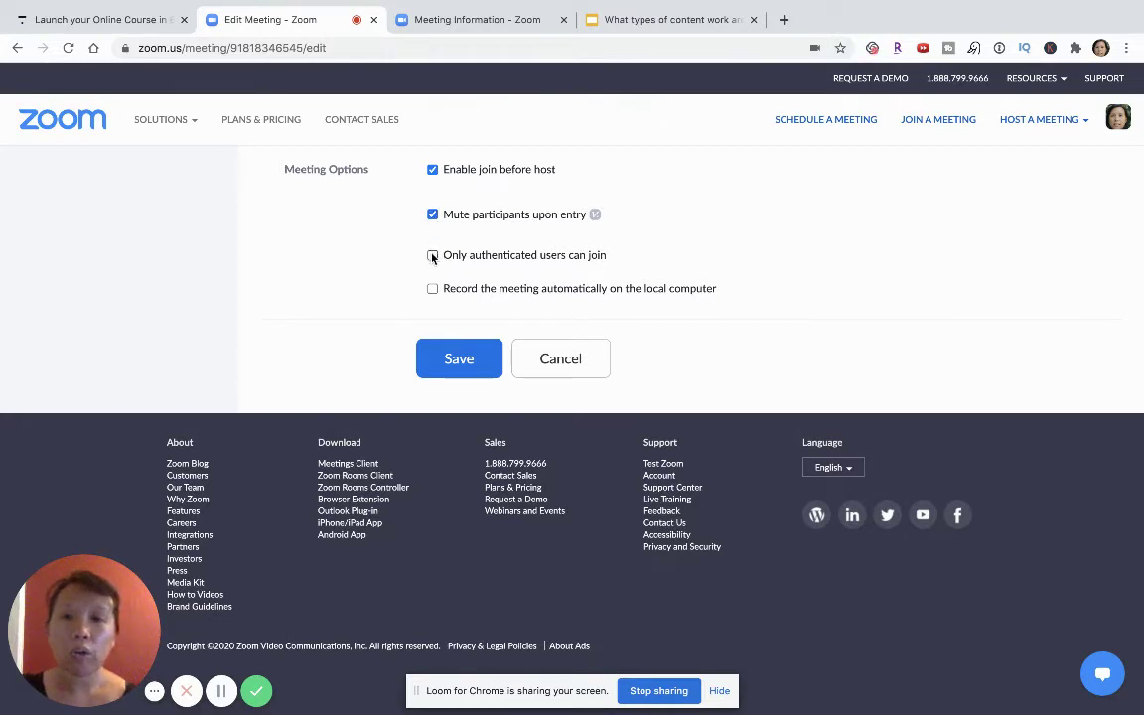
click(432, 255)
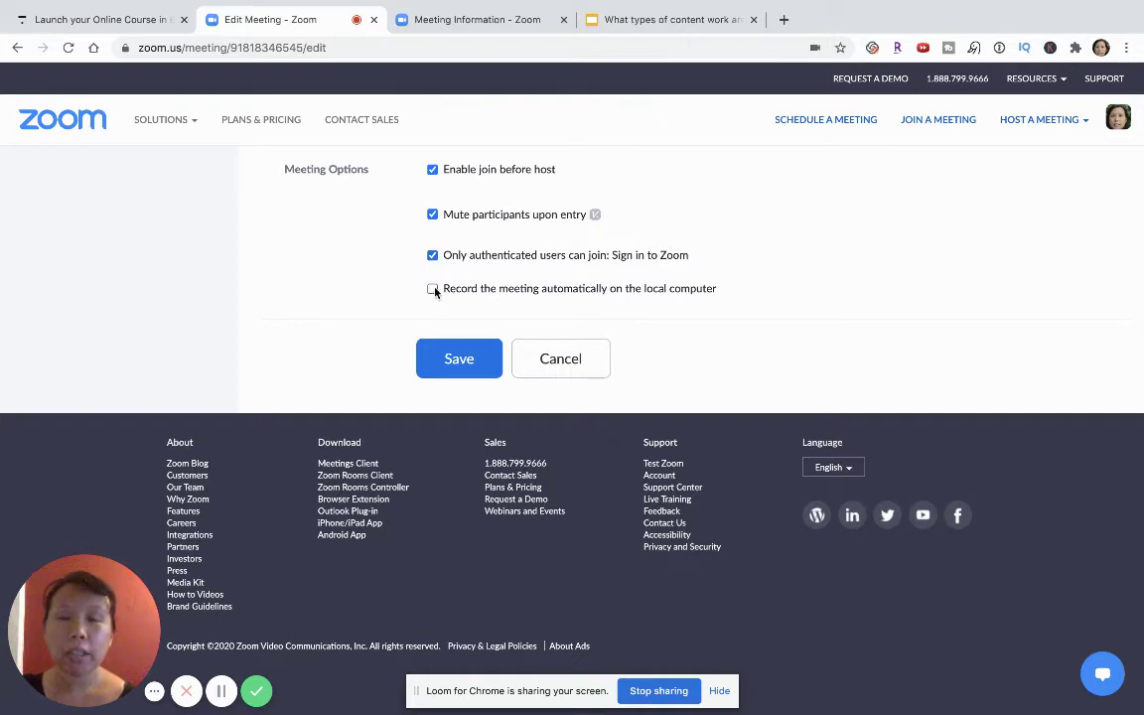
click(433, 289)
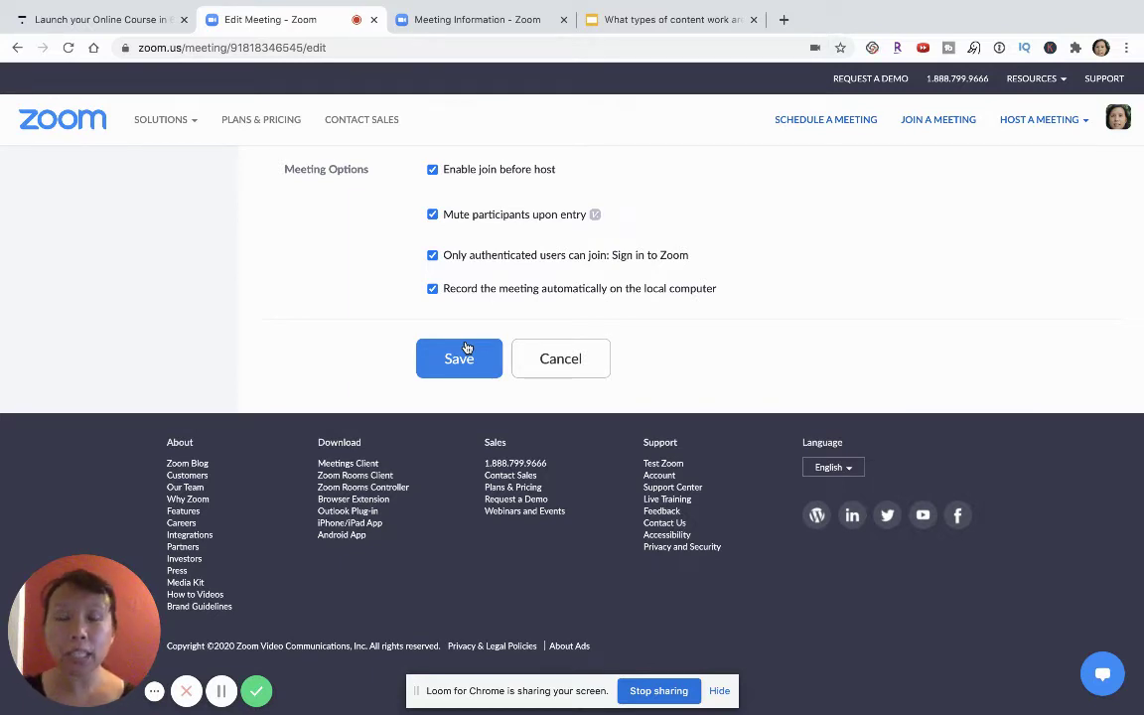
click(466, 348)
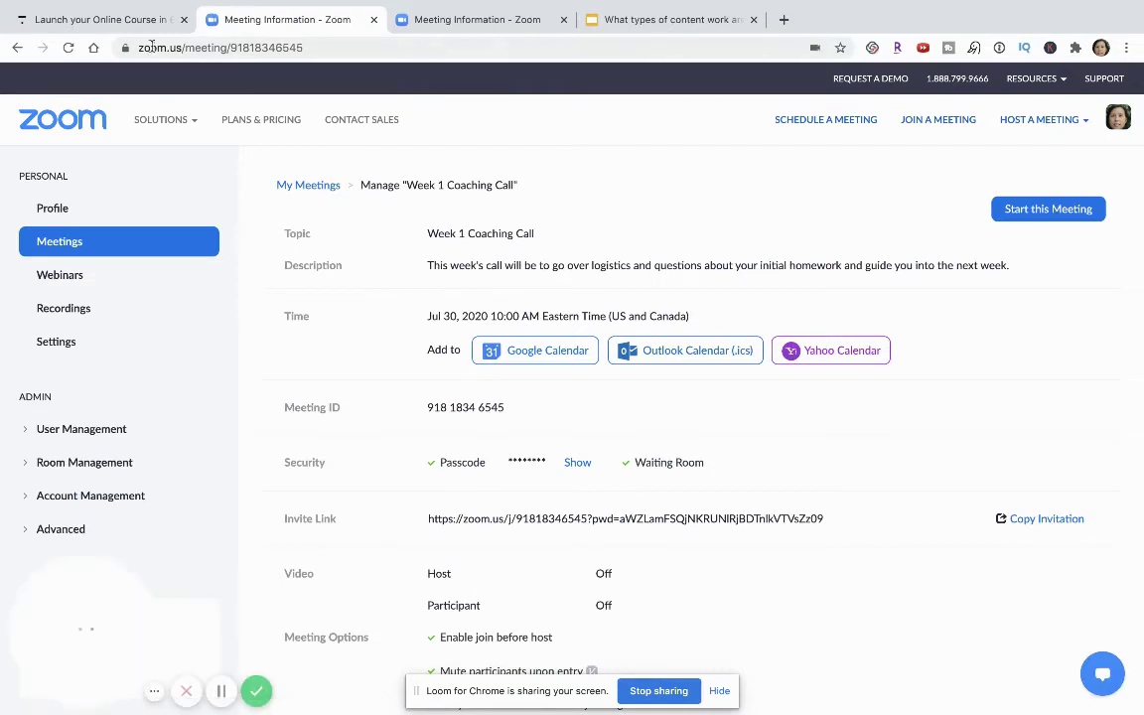
Start the Week 1 Coaching Call from the course page and let it open in Zoom.
click(99, 19)
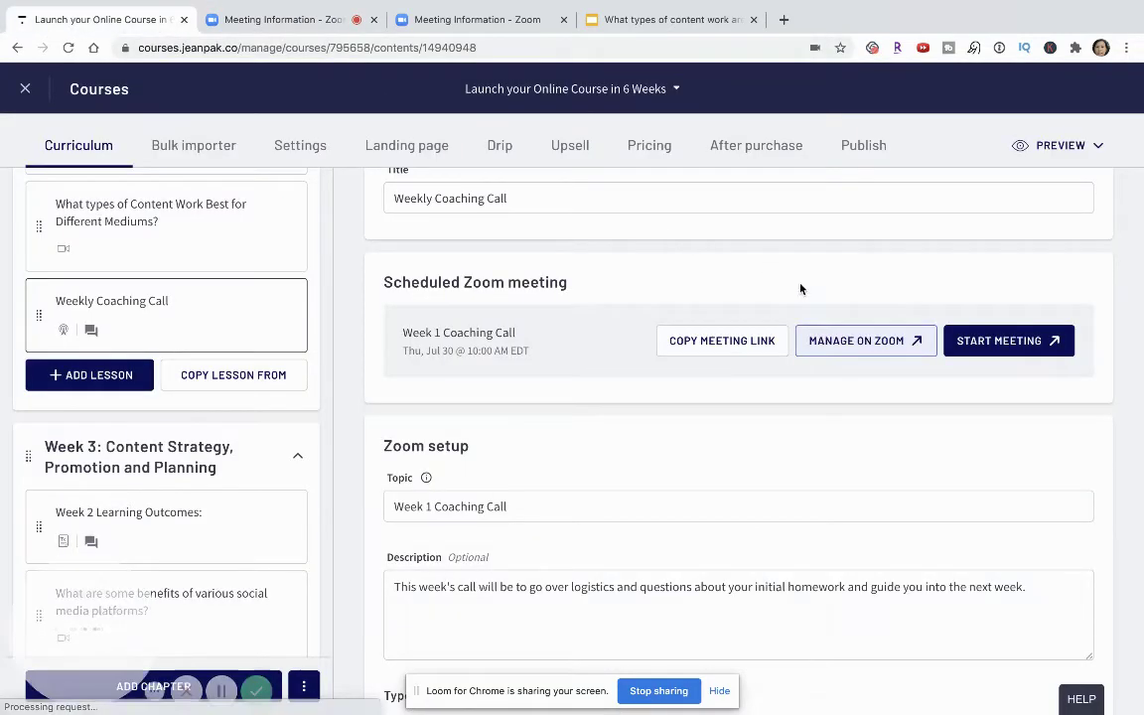
click(1018, 354)
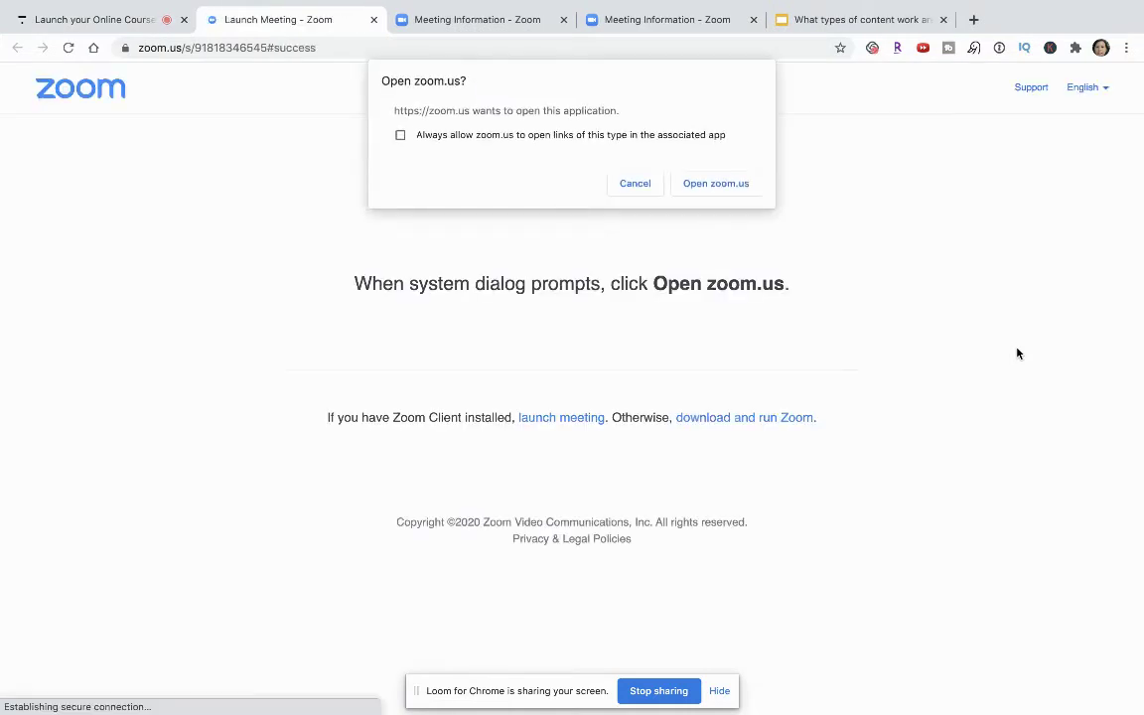
click(725, 189)
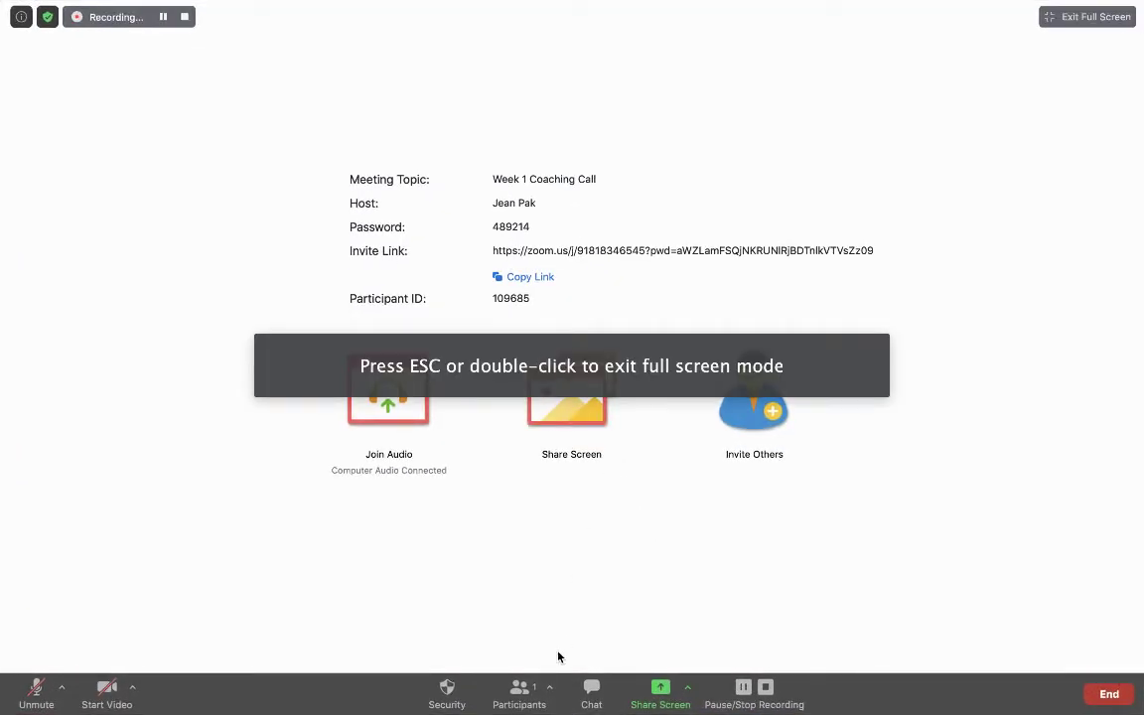
Check participants, test camera and microphone leaving both off, and pick the Chrome window to share.
click(520, 690)
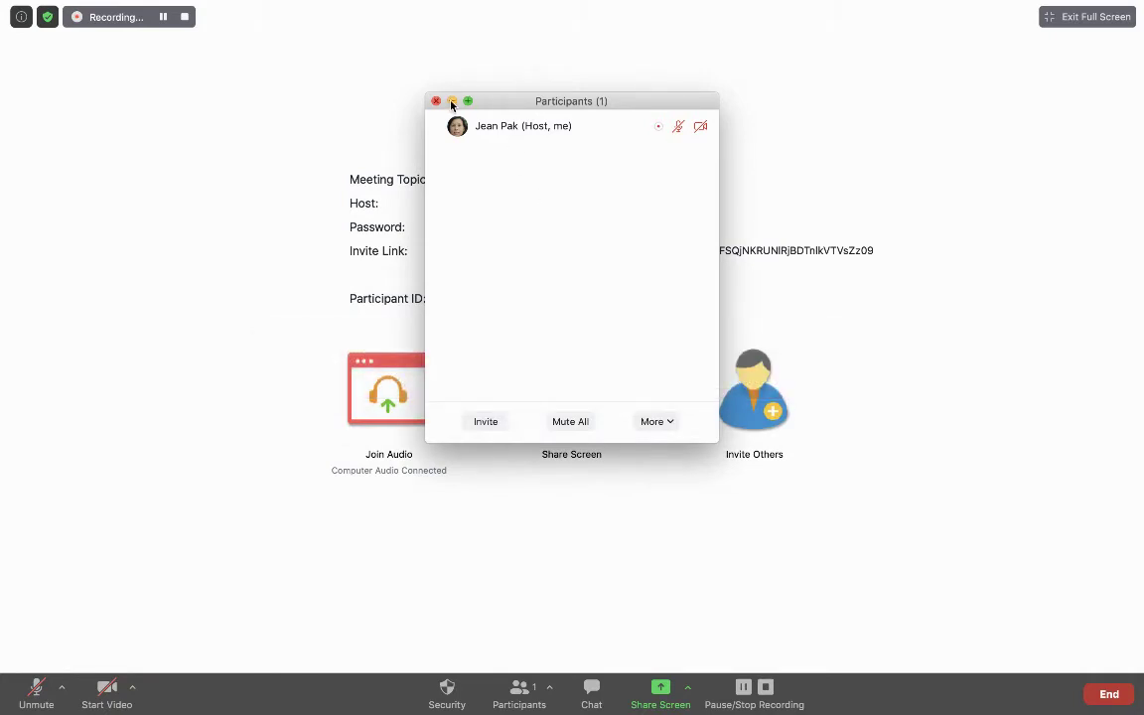
click(452, 102)
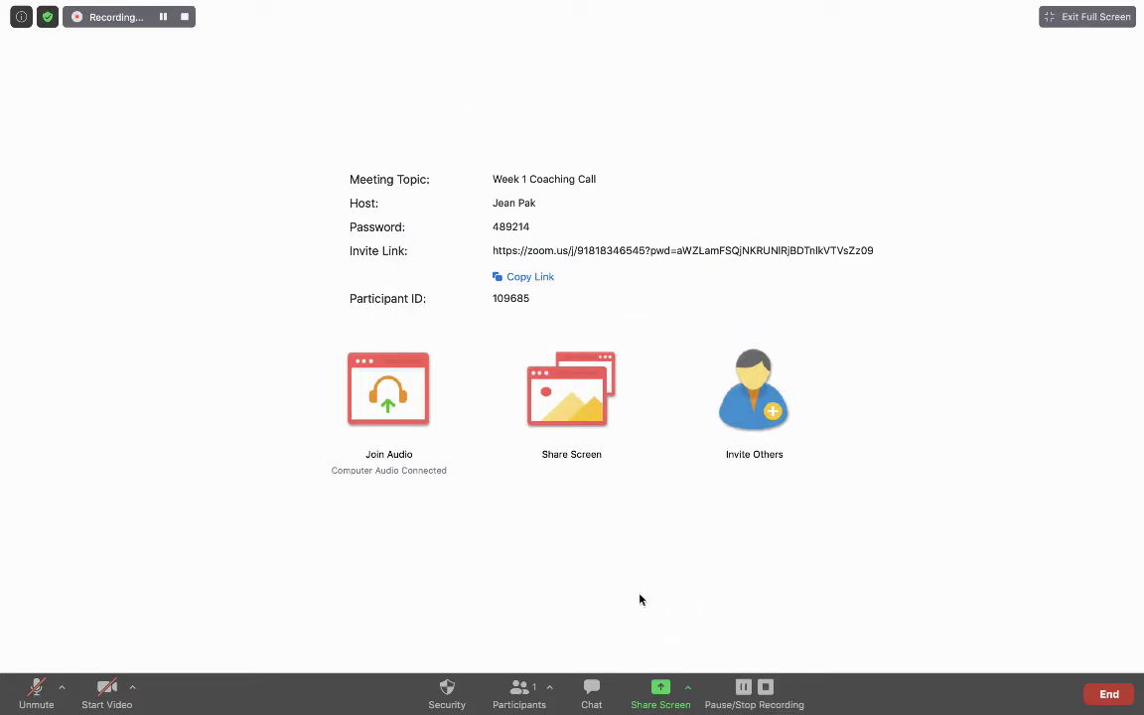
click(108, 693)
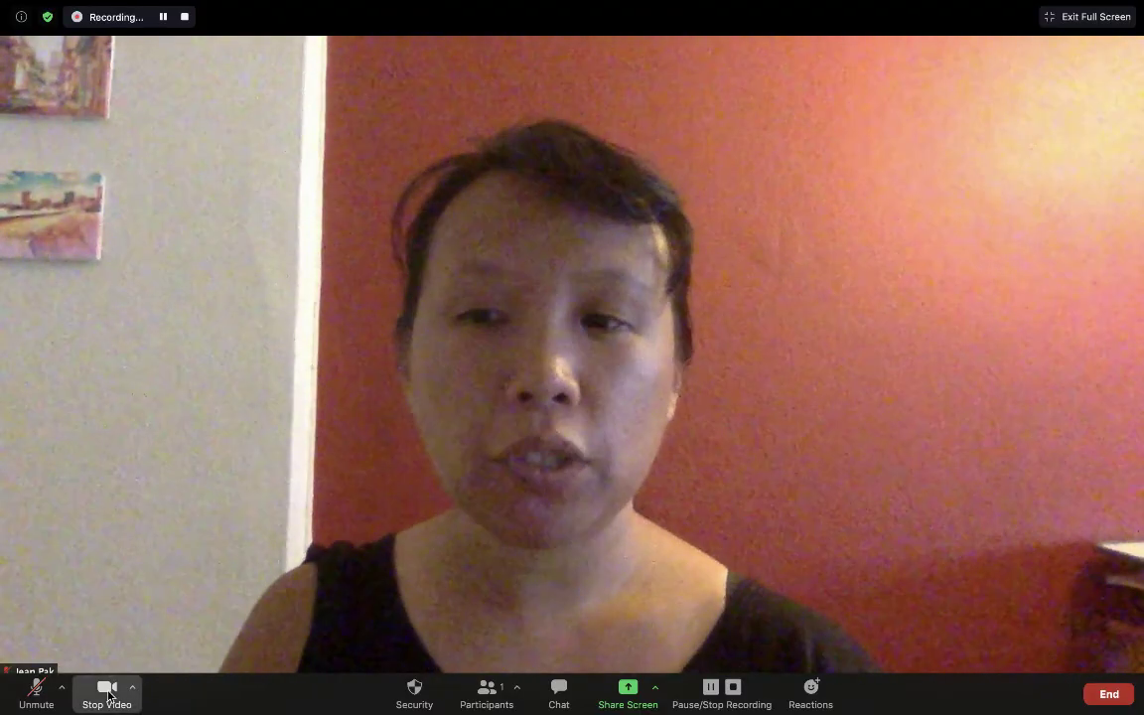
click(107, 693)
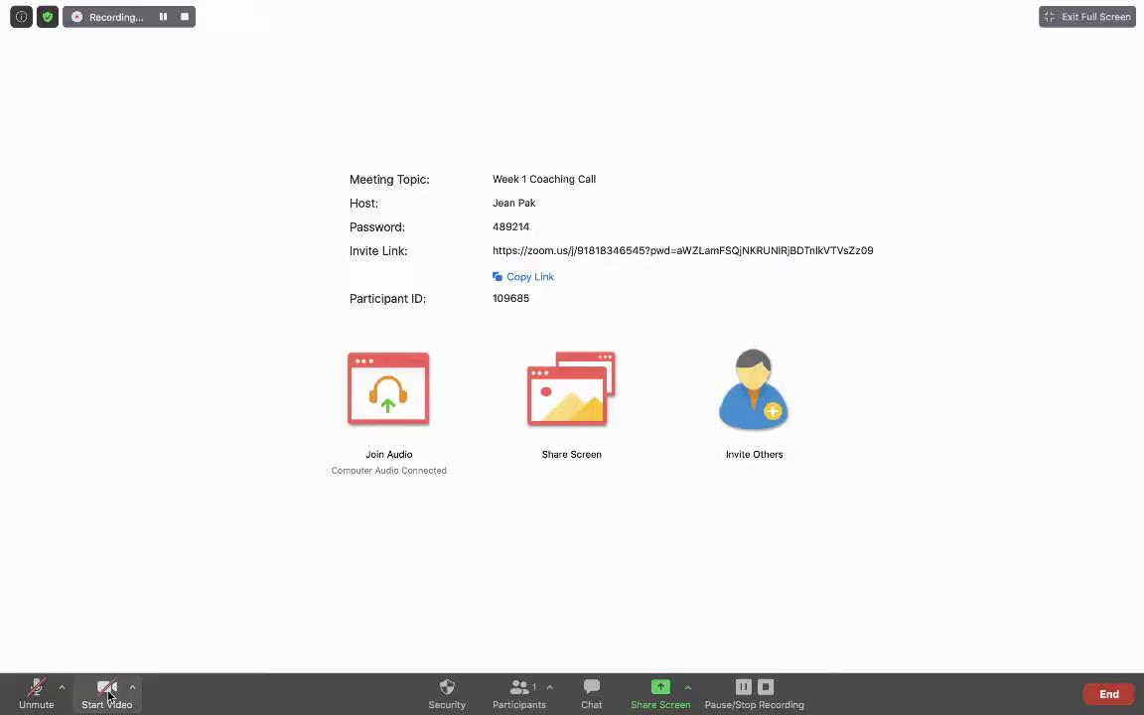
click(38, 697)
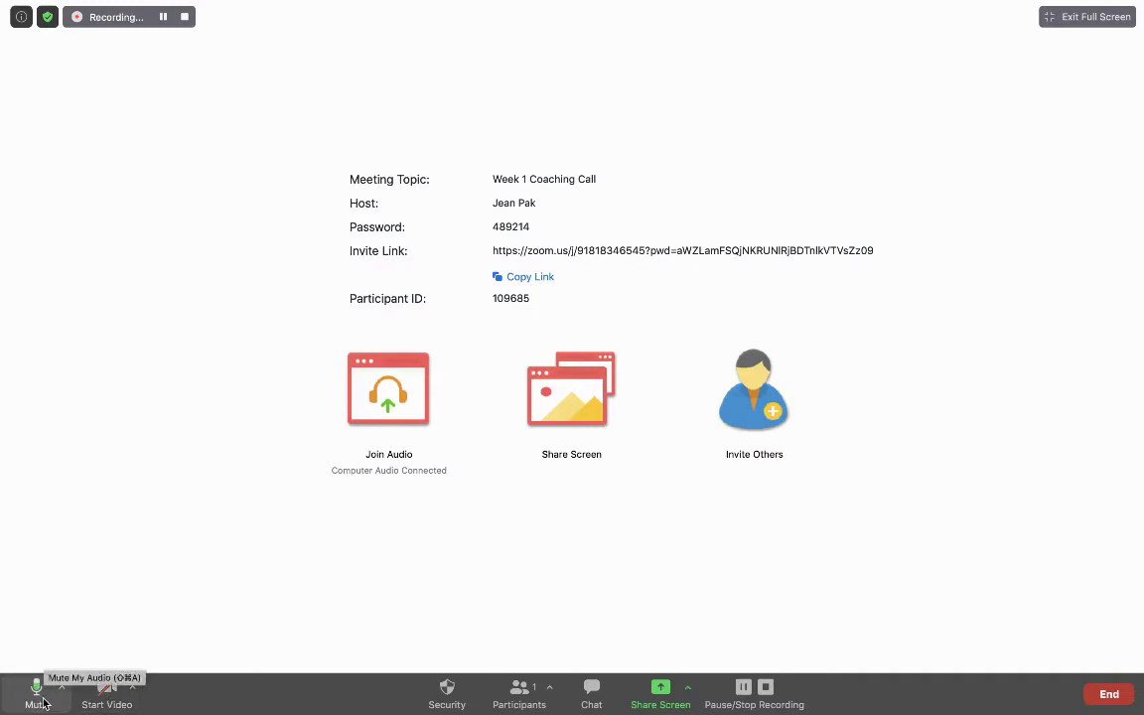
click(38, 697)
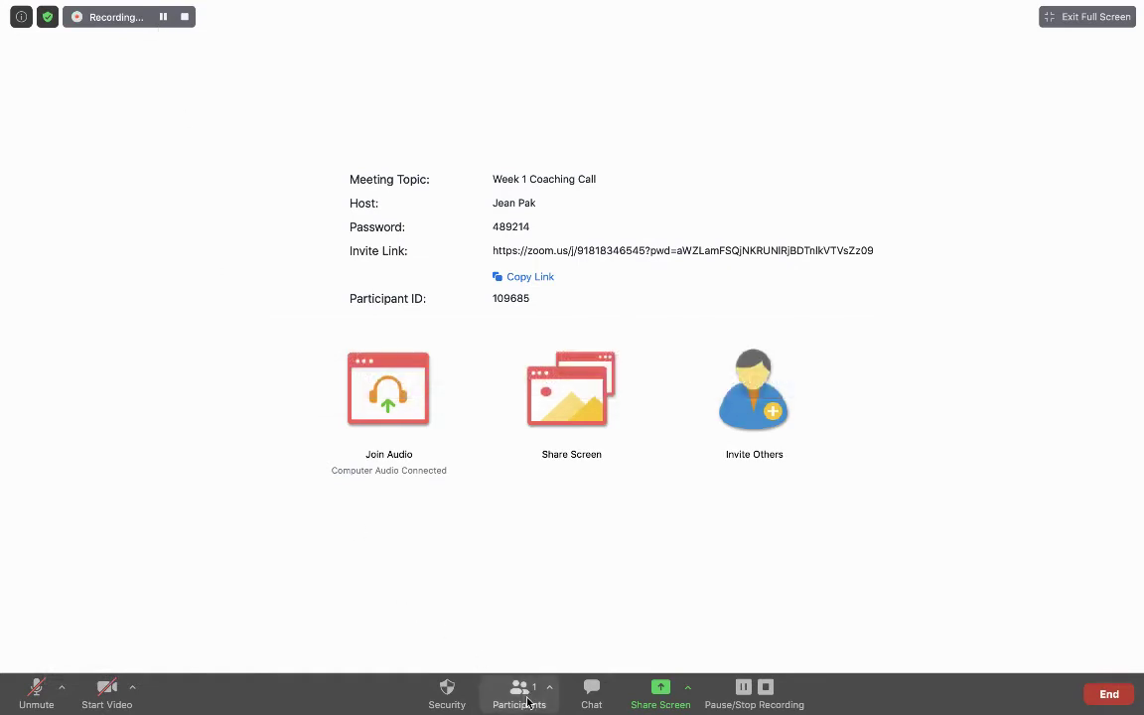
click(654, 698)
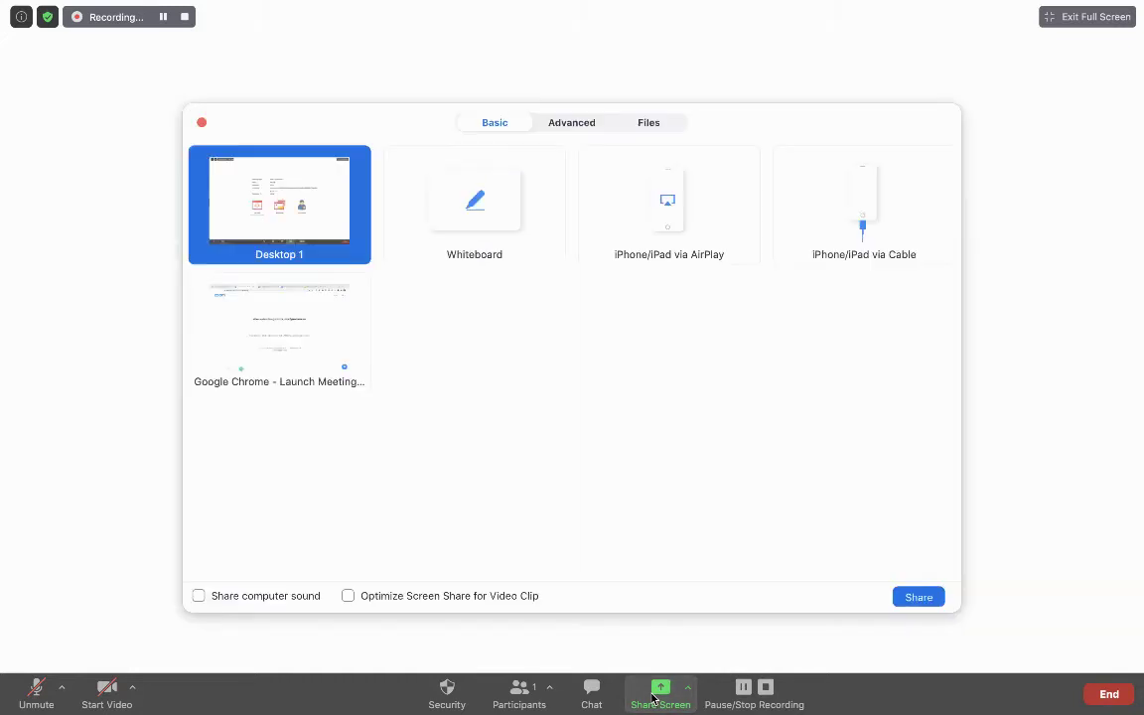
click(296, 338)
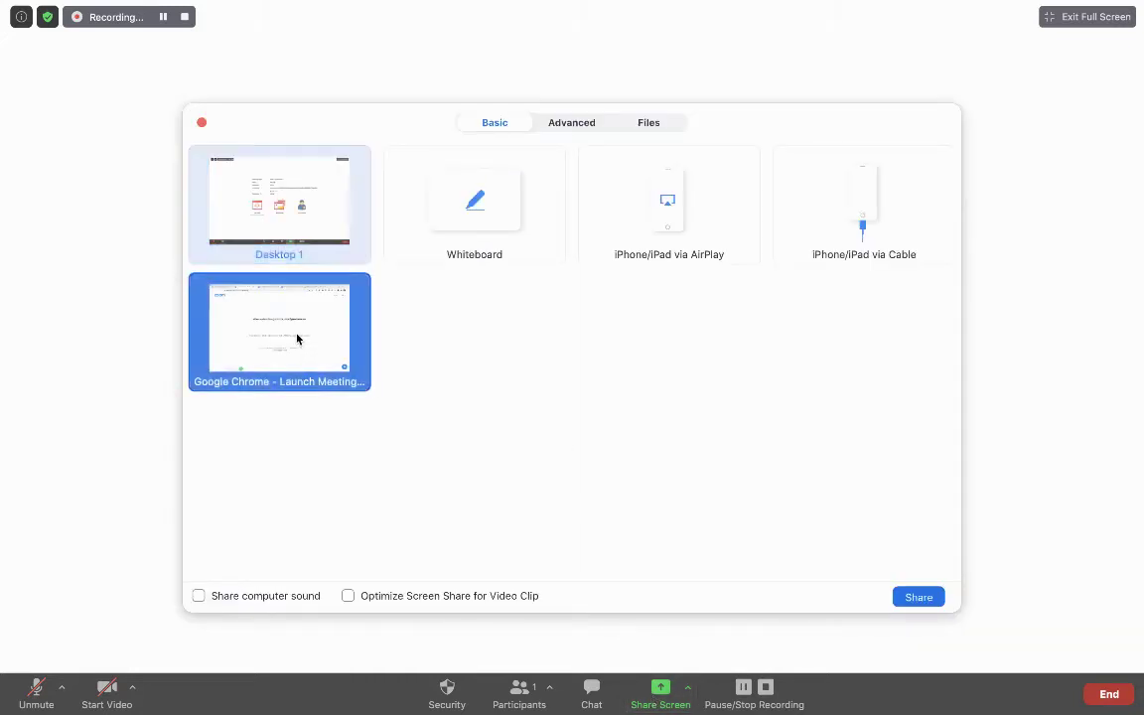
Share the Chrome window, move the Zoom controls aside, and show the Google Slides content-types deck.
click(918, 597)
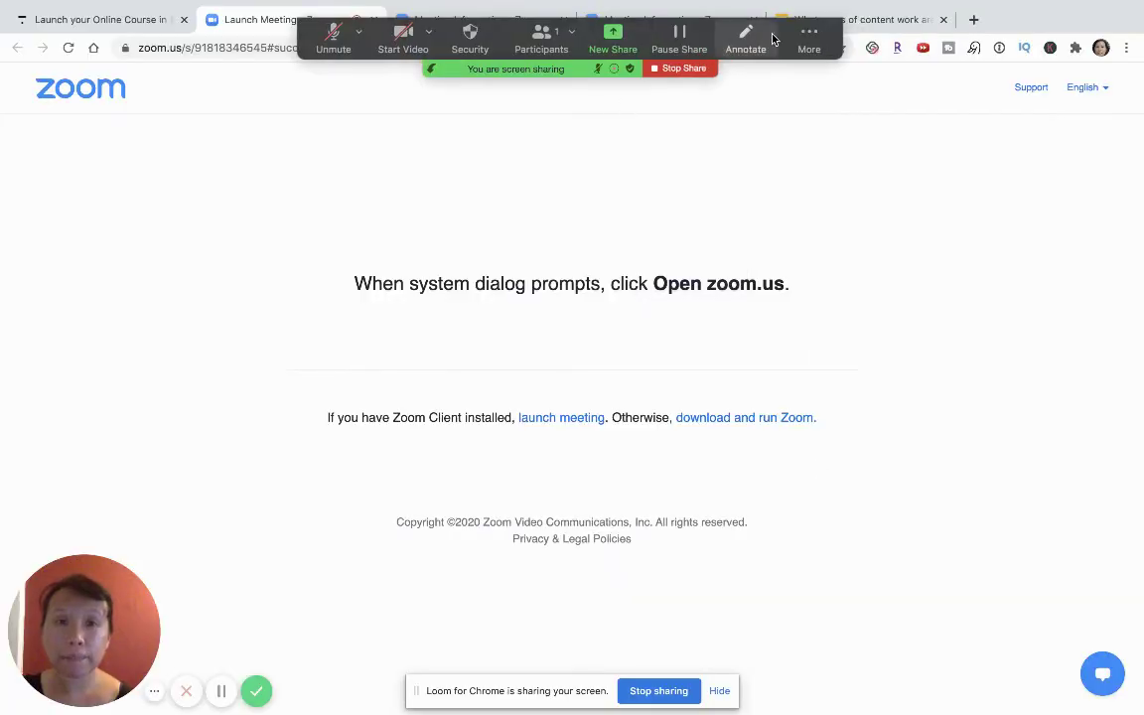
drag(830, 38, 844, 167)
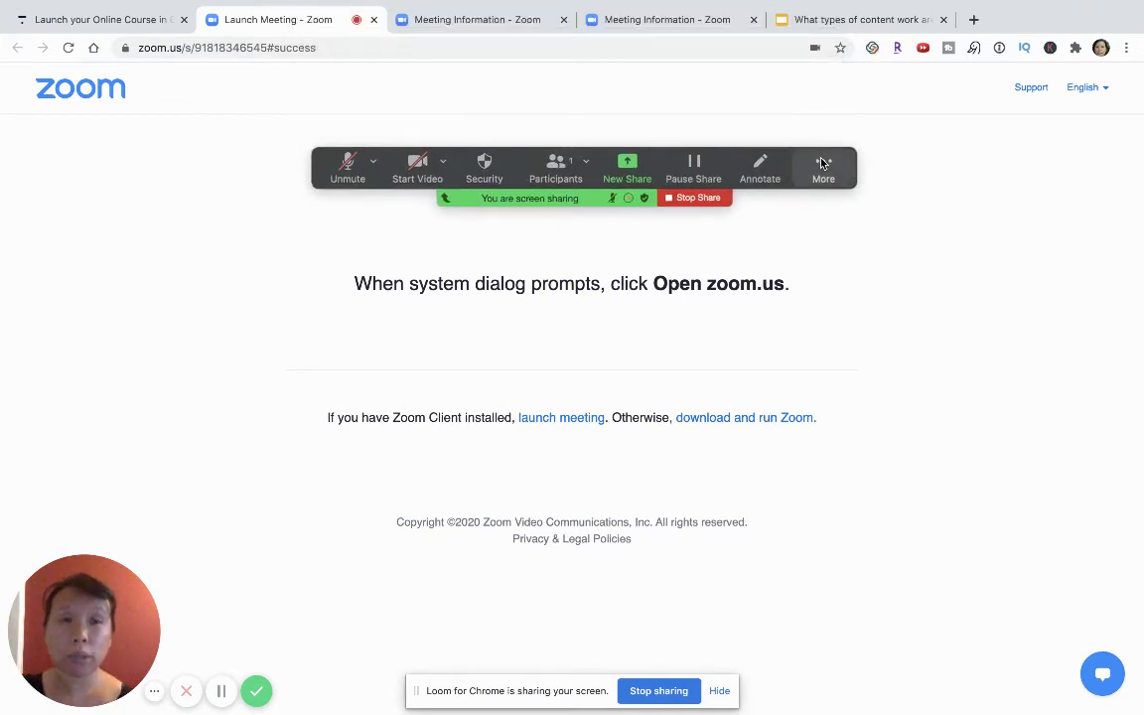
click(828, 56)
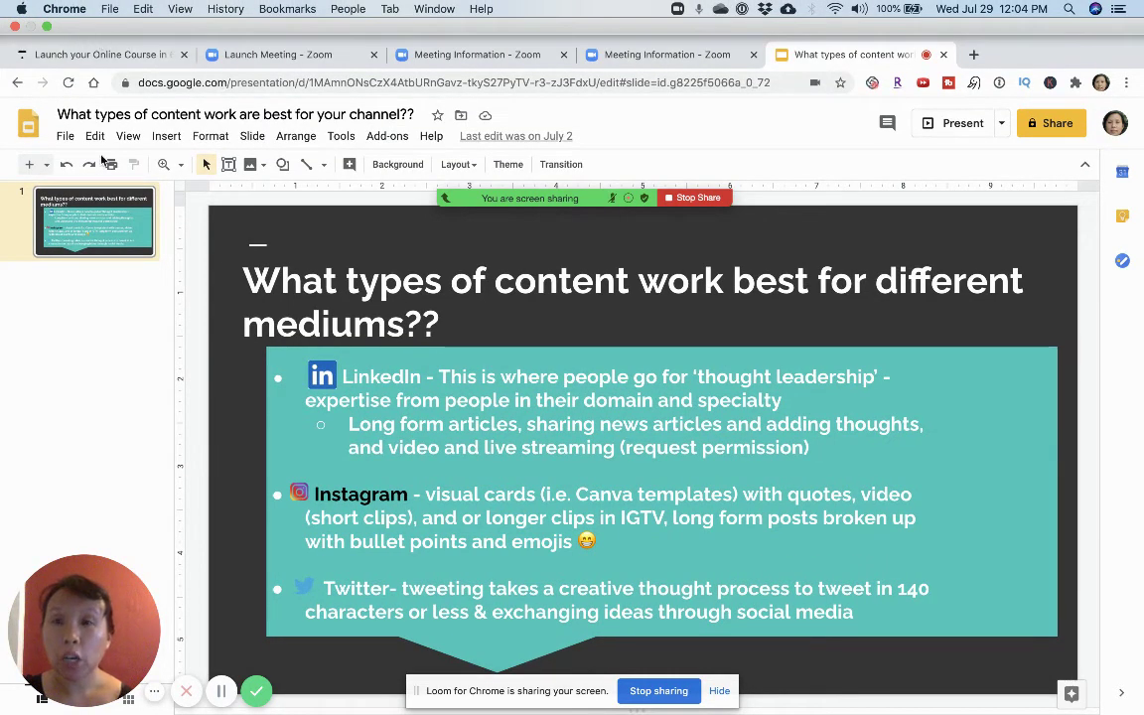
Exit the browser's full screen and bring up a Finder window over the Slides deck.
click(21, 10)
mouse_move(57, 92)
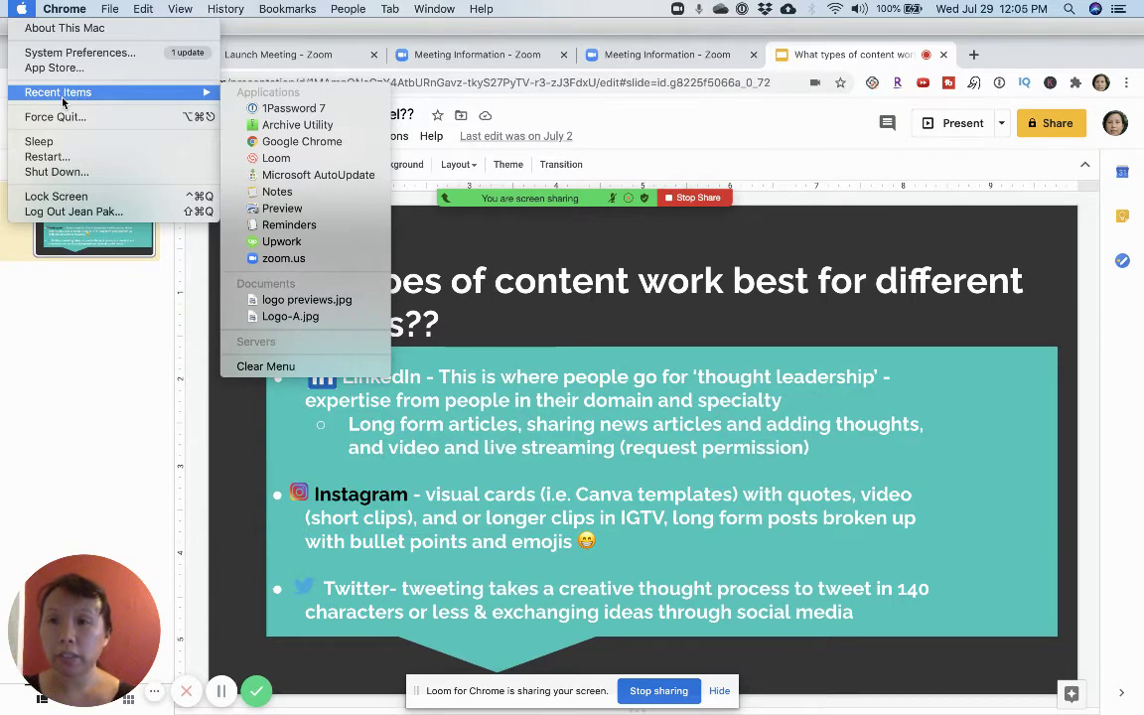
click(17, 8)
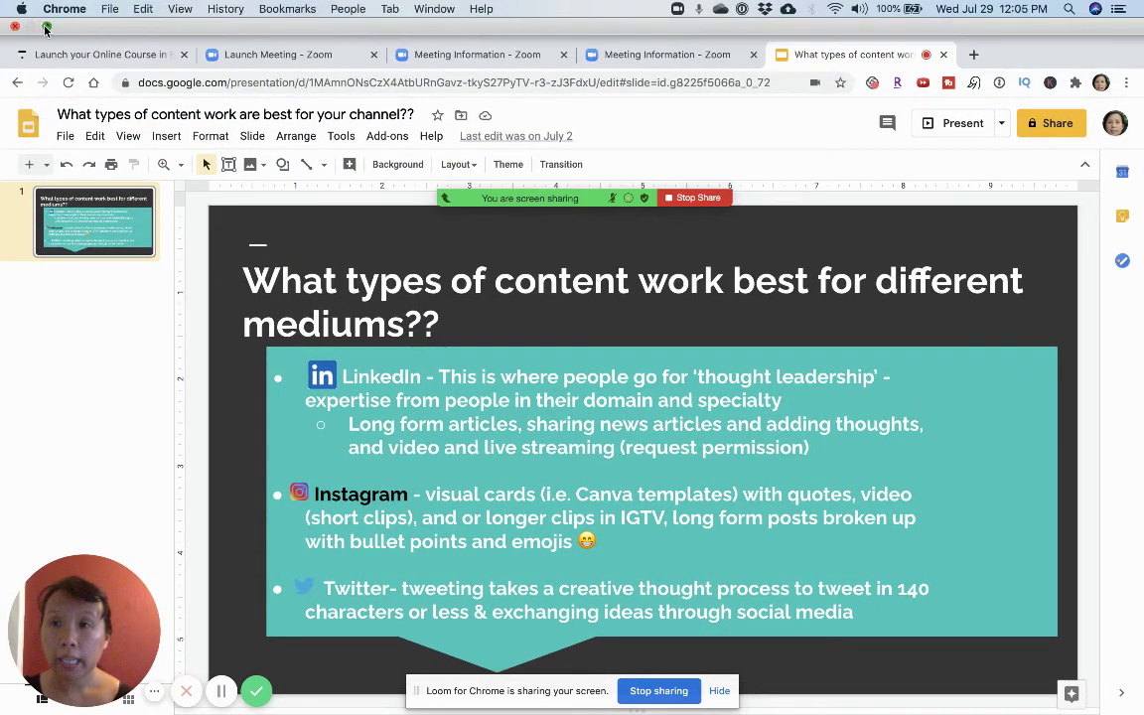
click(46, 27)
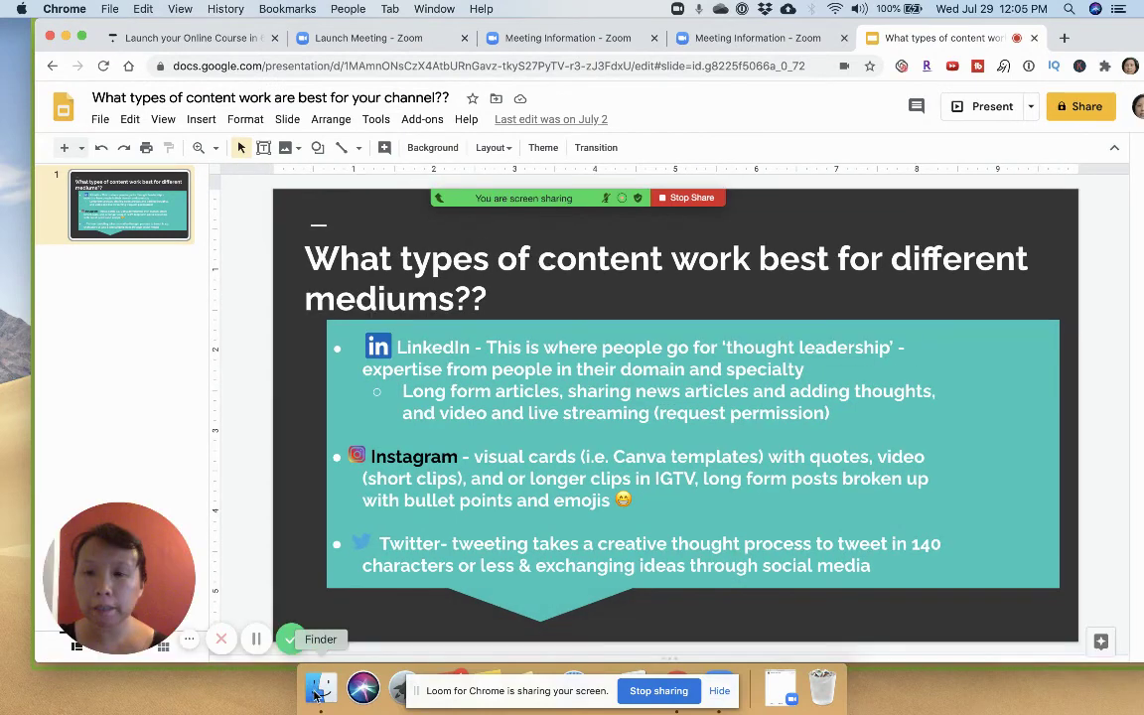
click(316, 690)
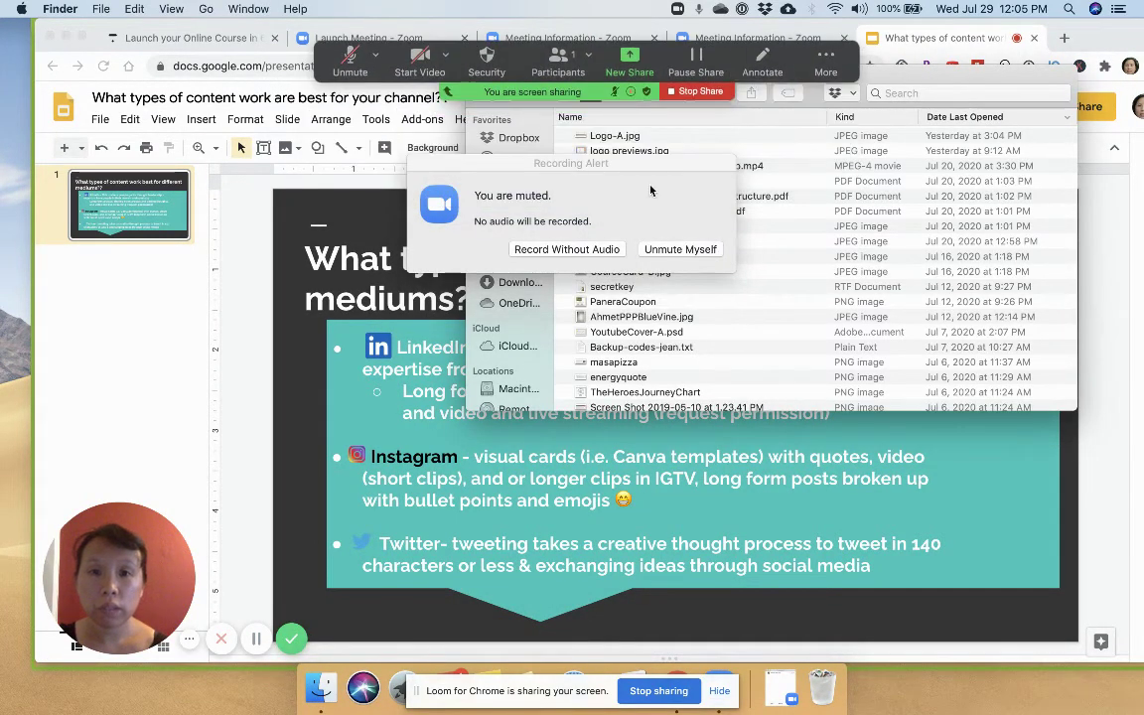
click(651, 189)
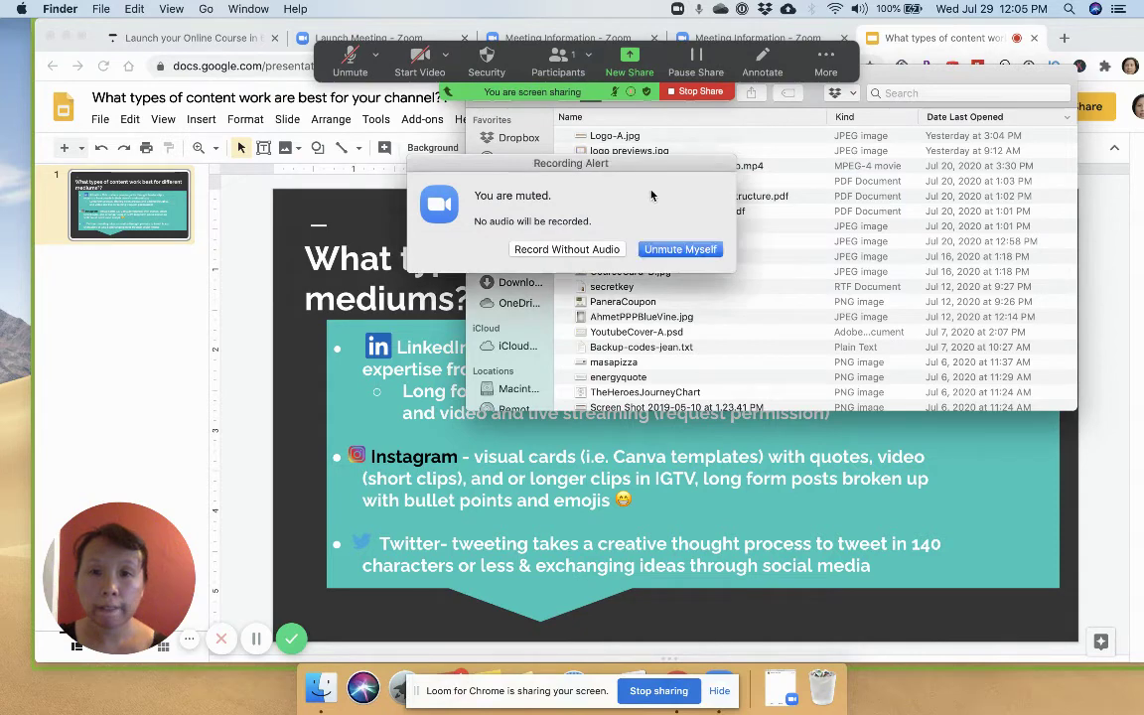
Choose Record Without Audio, then search Applications for 'keynote' and launch Keynote.
click(599, 249)
click(517, 200)
click(897, 92)
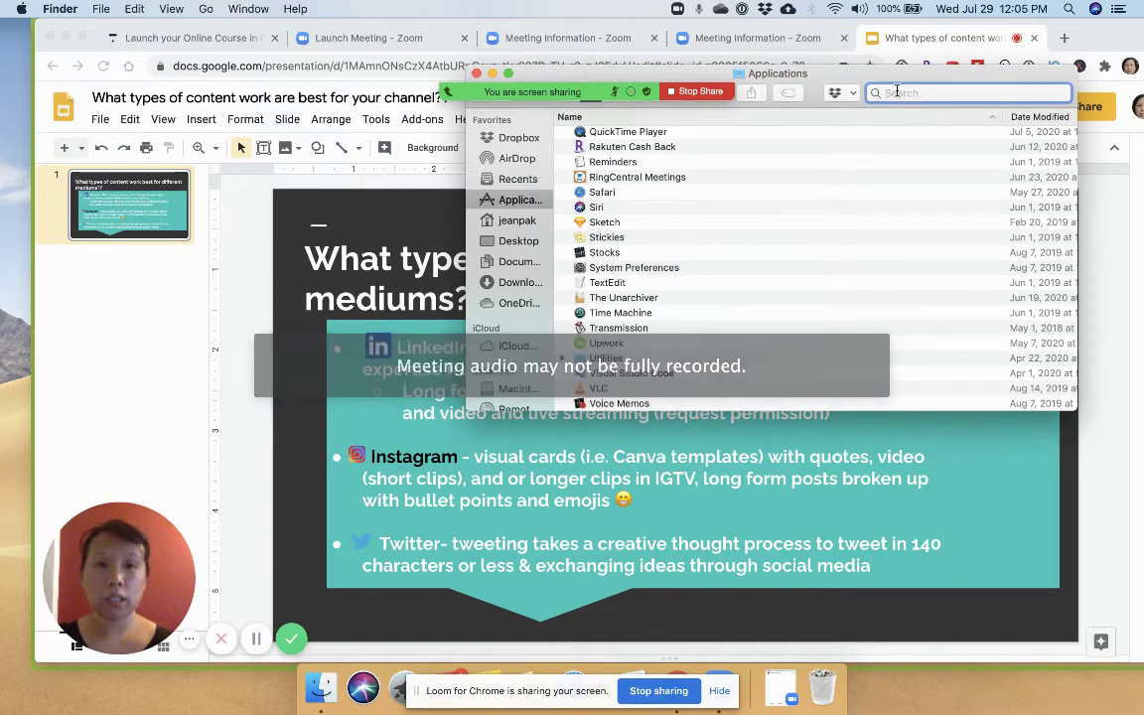
text(keynote)
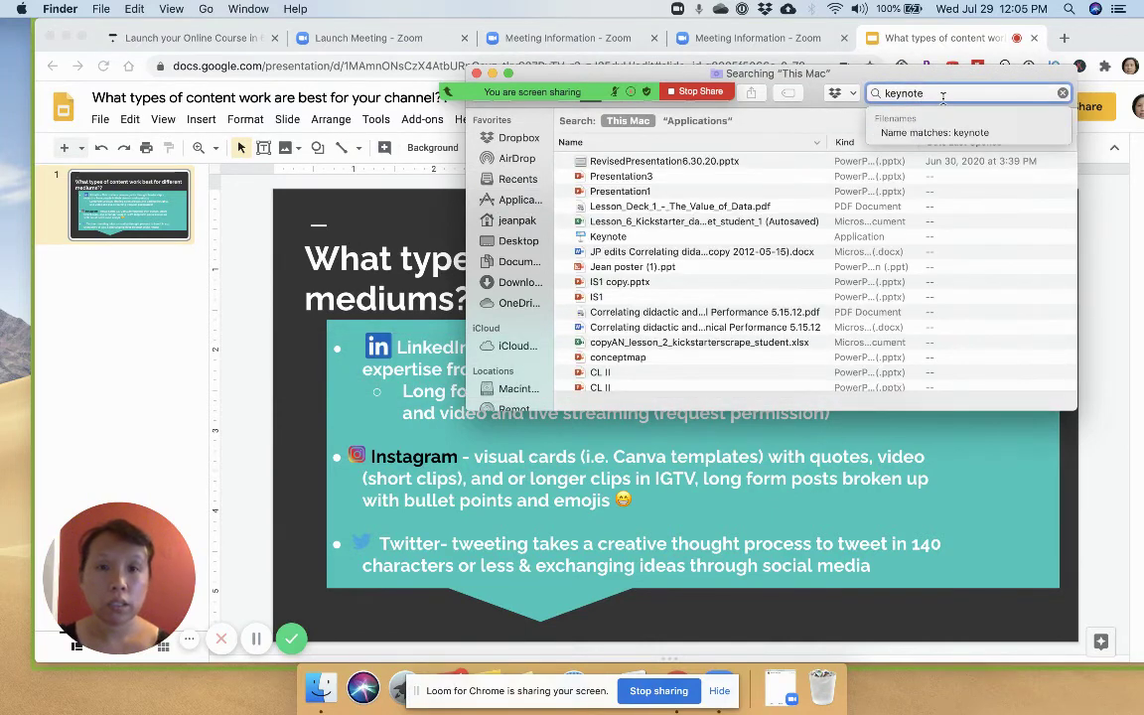
key(Return)
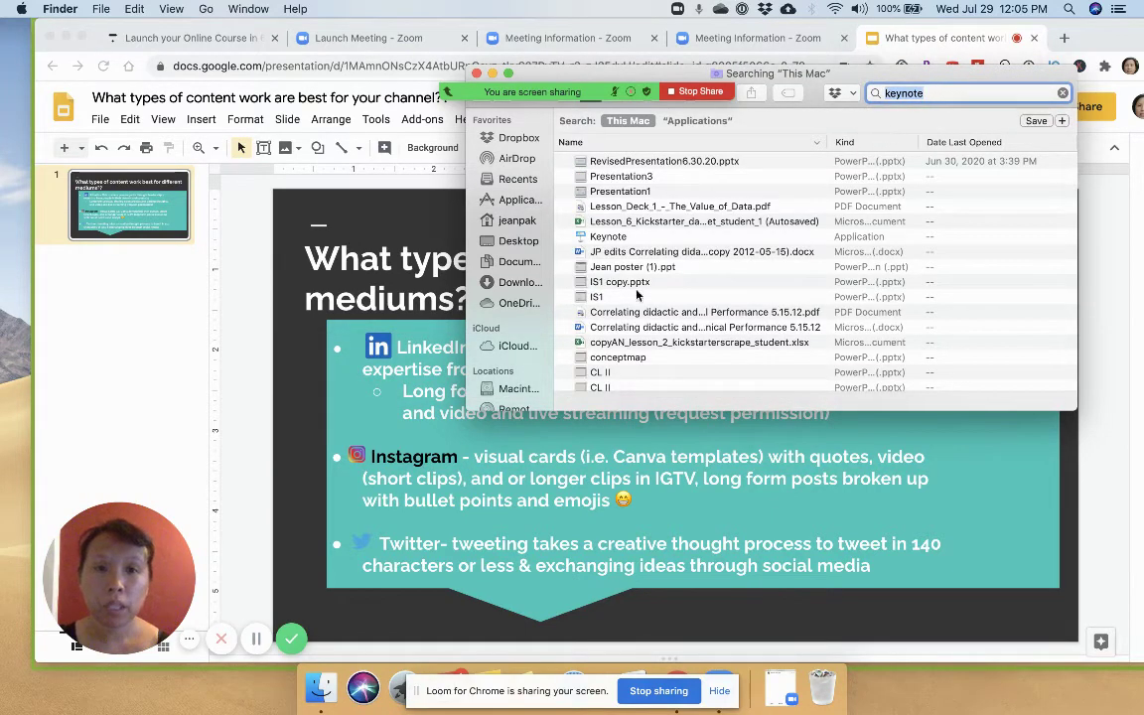
click(697, 120)
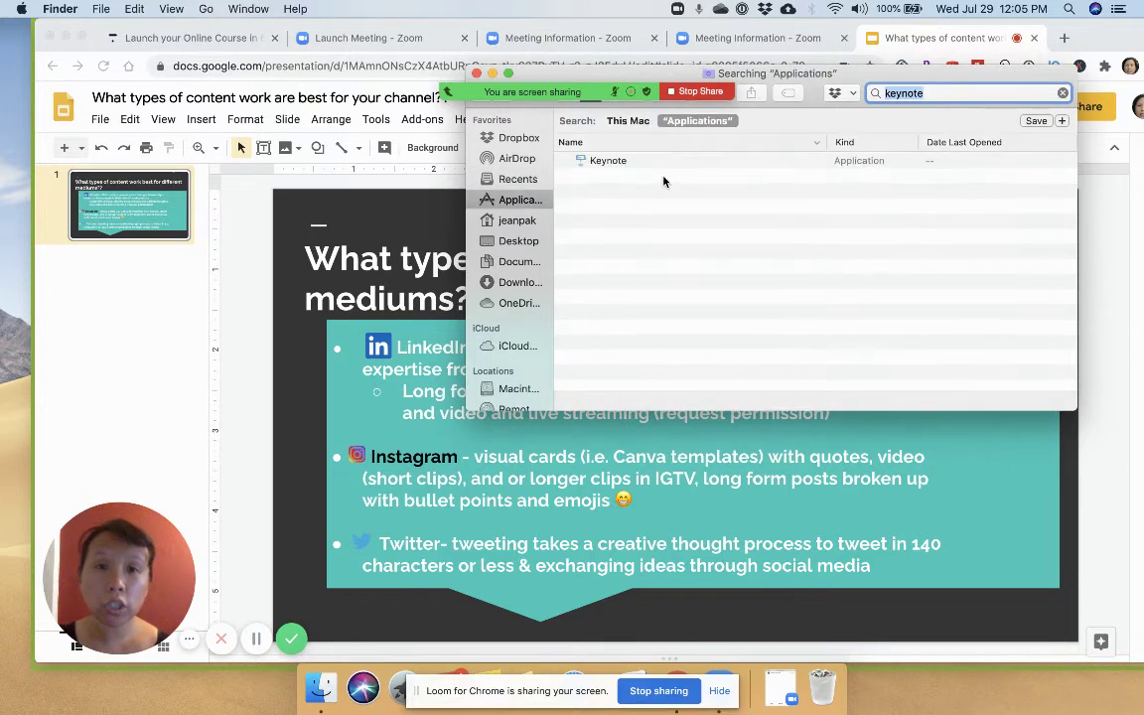
click(608, 161)
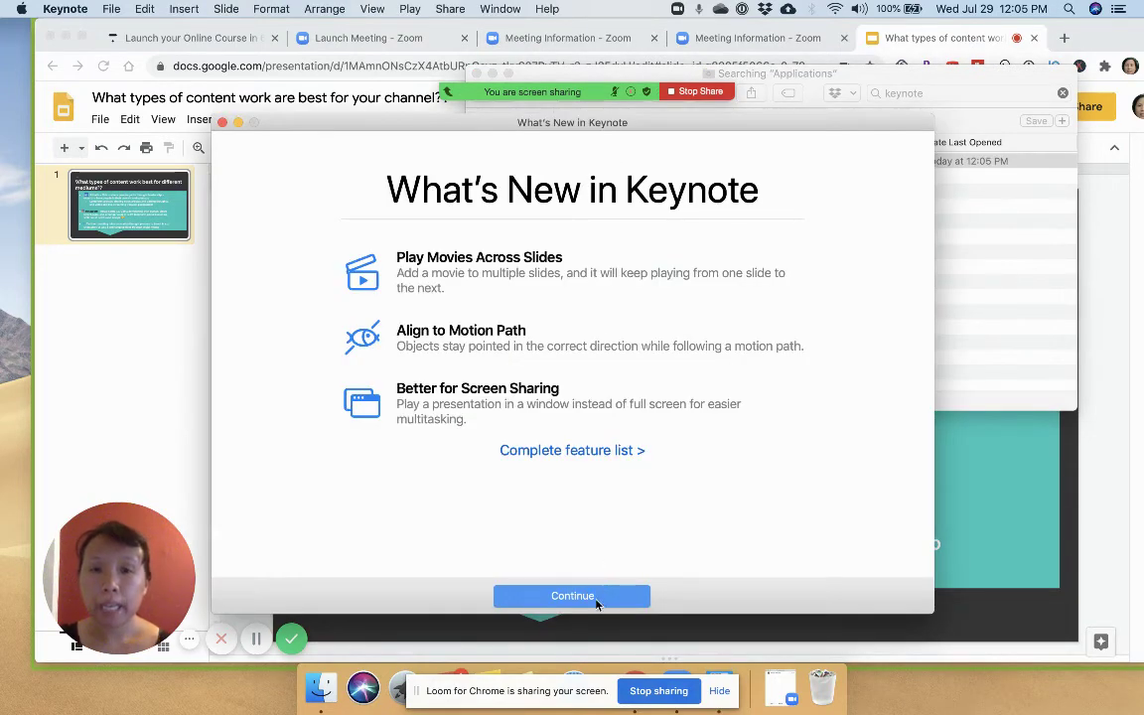
Skip Keynote's intro and file picker, then create a new presentation with the Basic White theme.
click(597, 601)
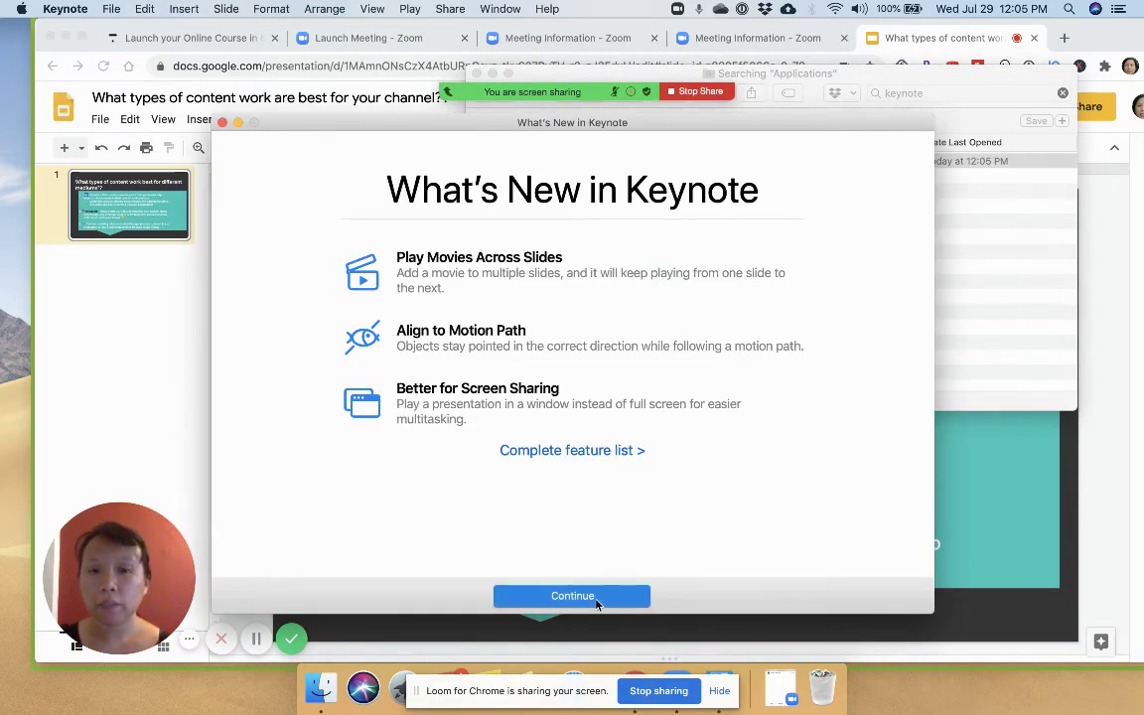
click(594, 596)
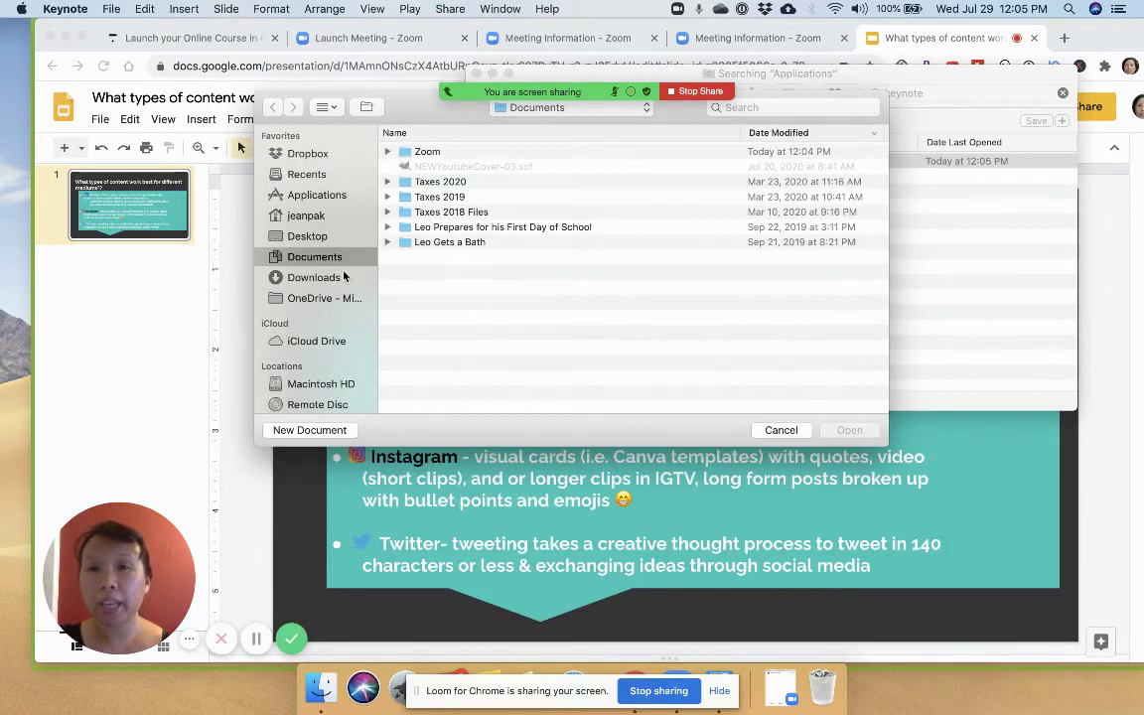
click(781, 430)
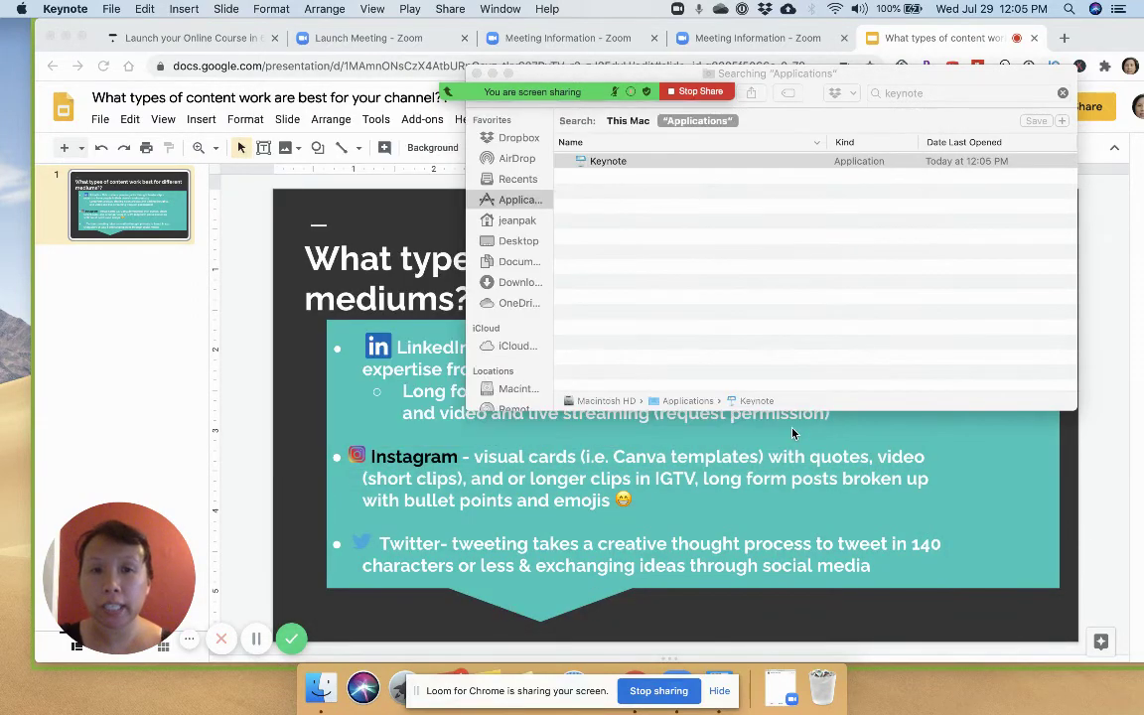
click(110, 8)
click(127, 32)
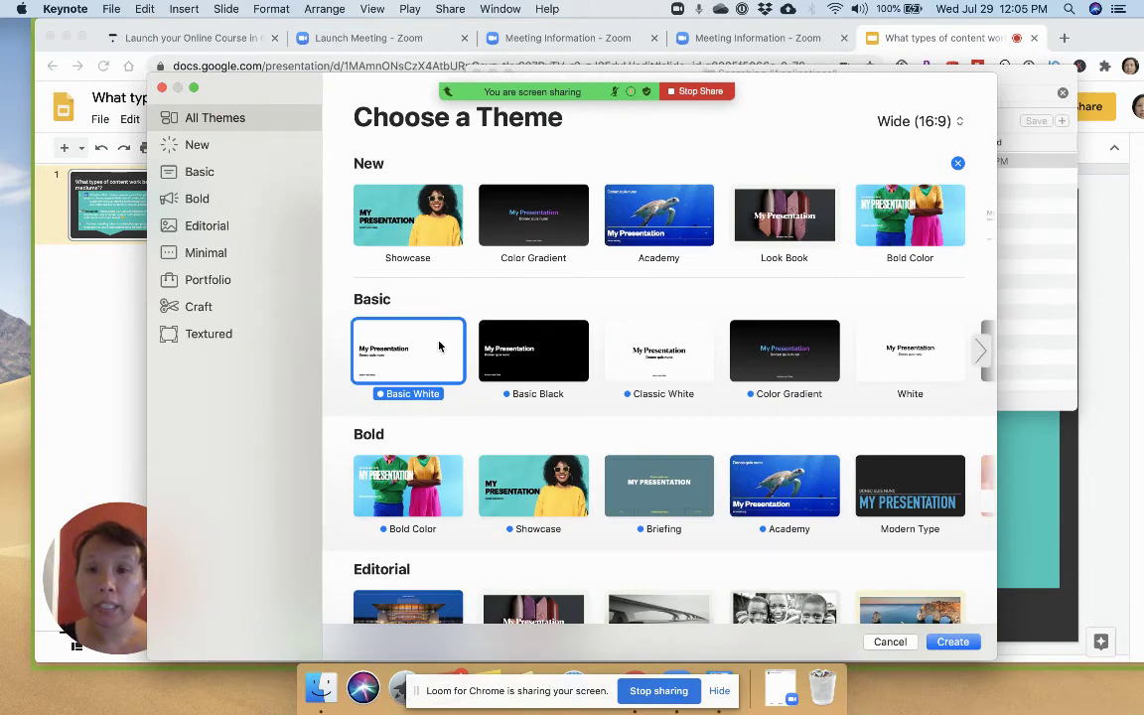
double_click(438, 346)
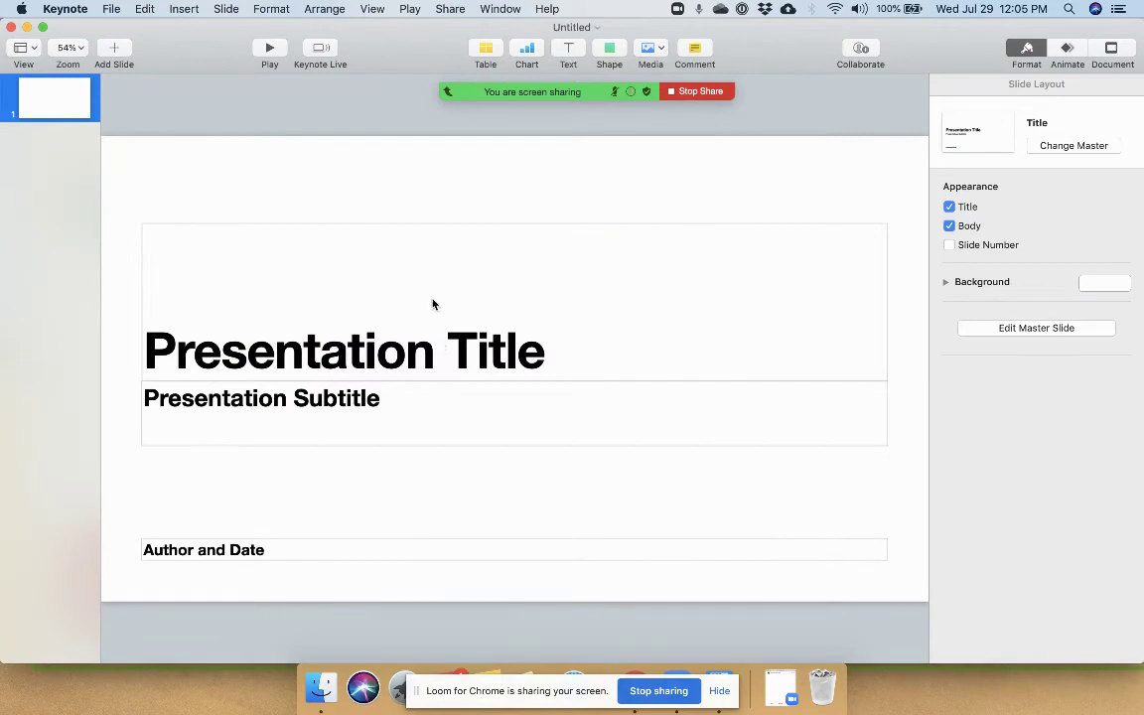
Change the Keynote slide title to 'Ipsum lorem' and minimize the Keynote window.
click(416, 352)
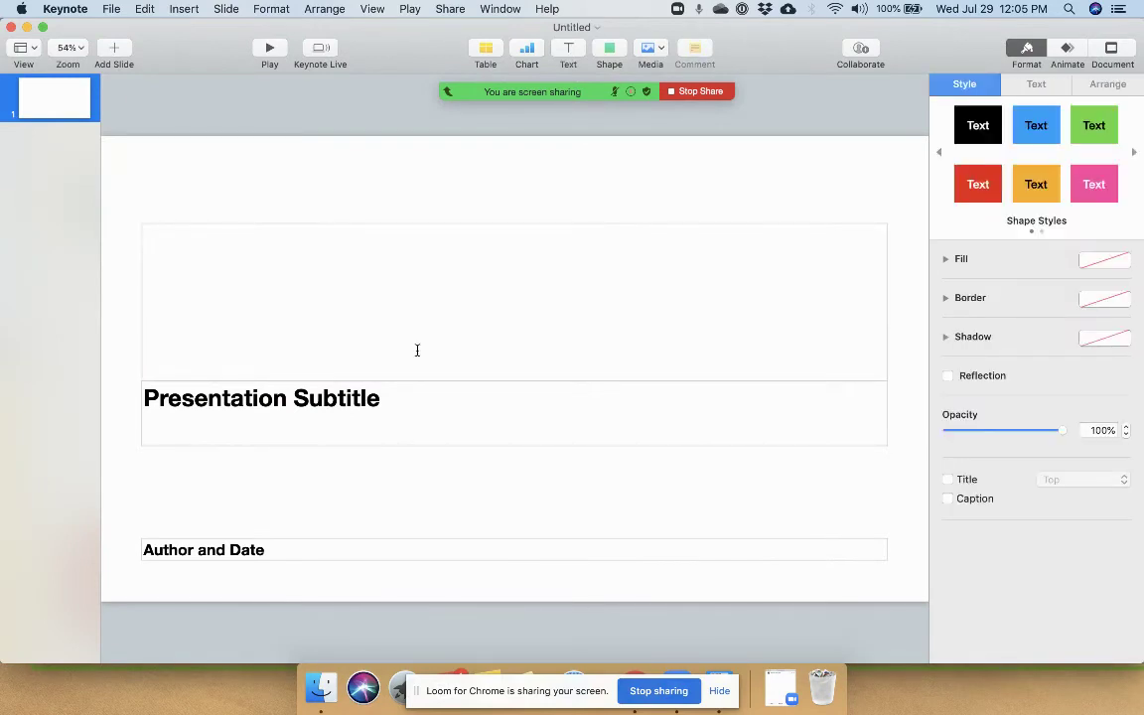
text(Ipsum lorem)
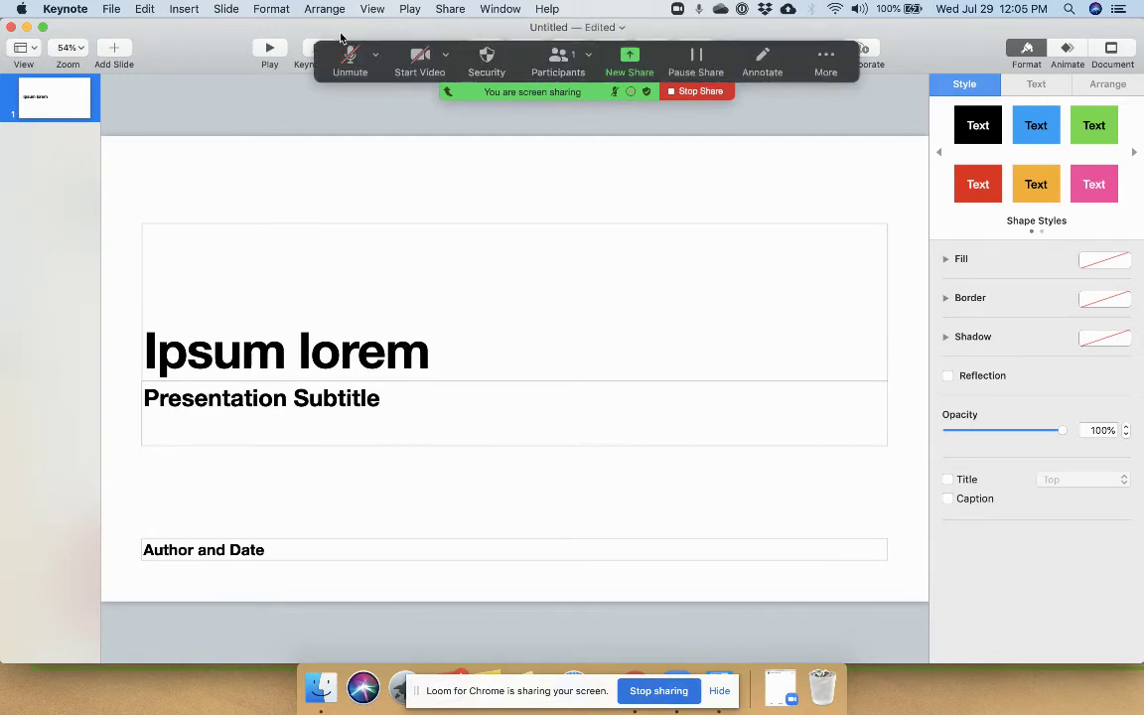
click(27, 28)
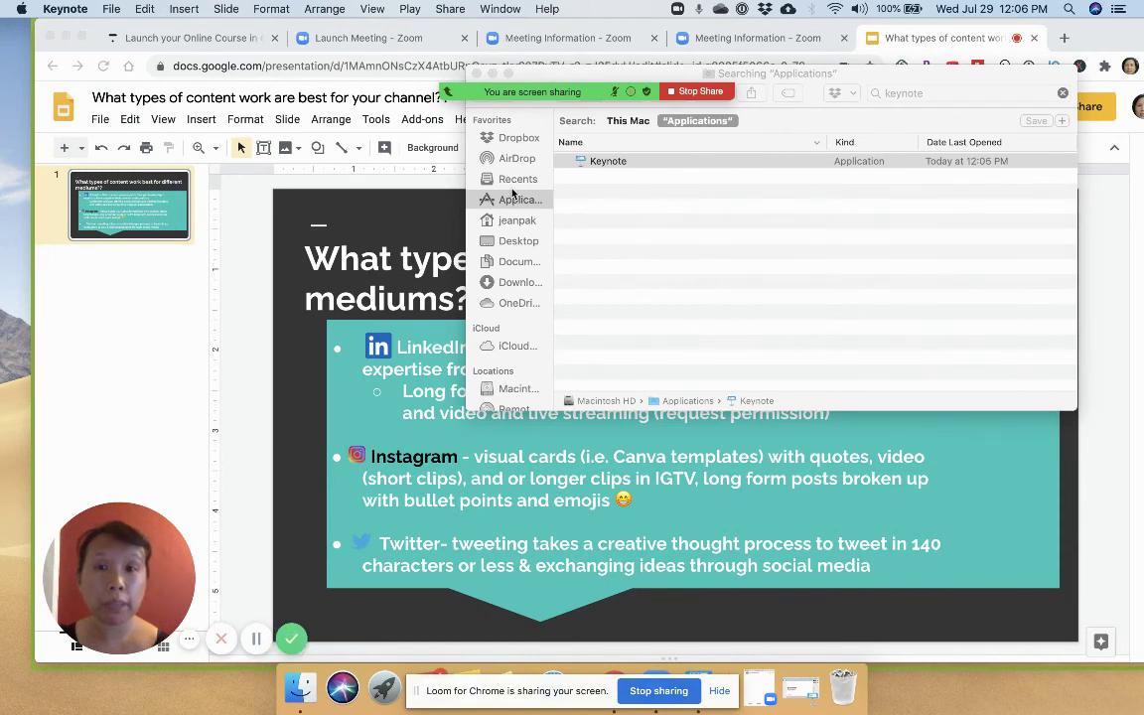
Search Finder for 'powerpoint' and launch Microsoft PowerPoint from the results.
click(881, 92)
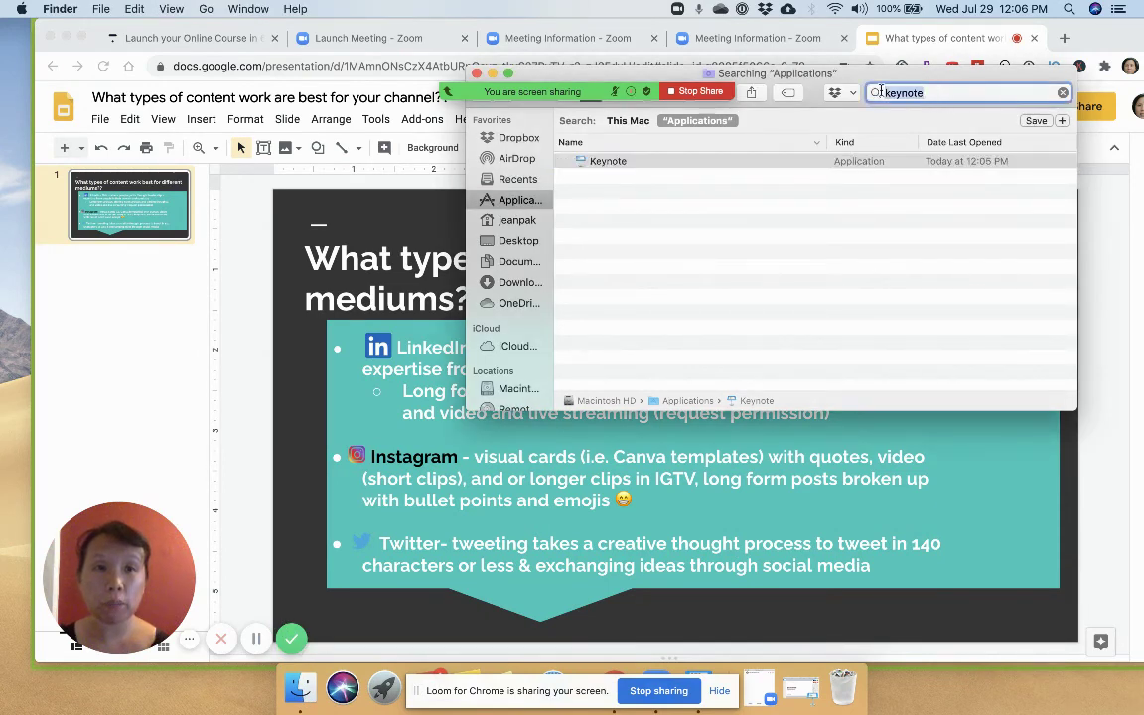
text(powerpoint)
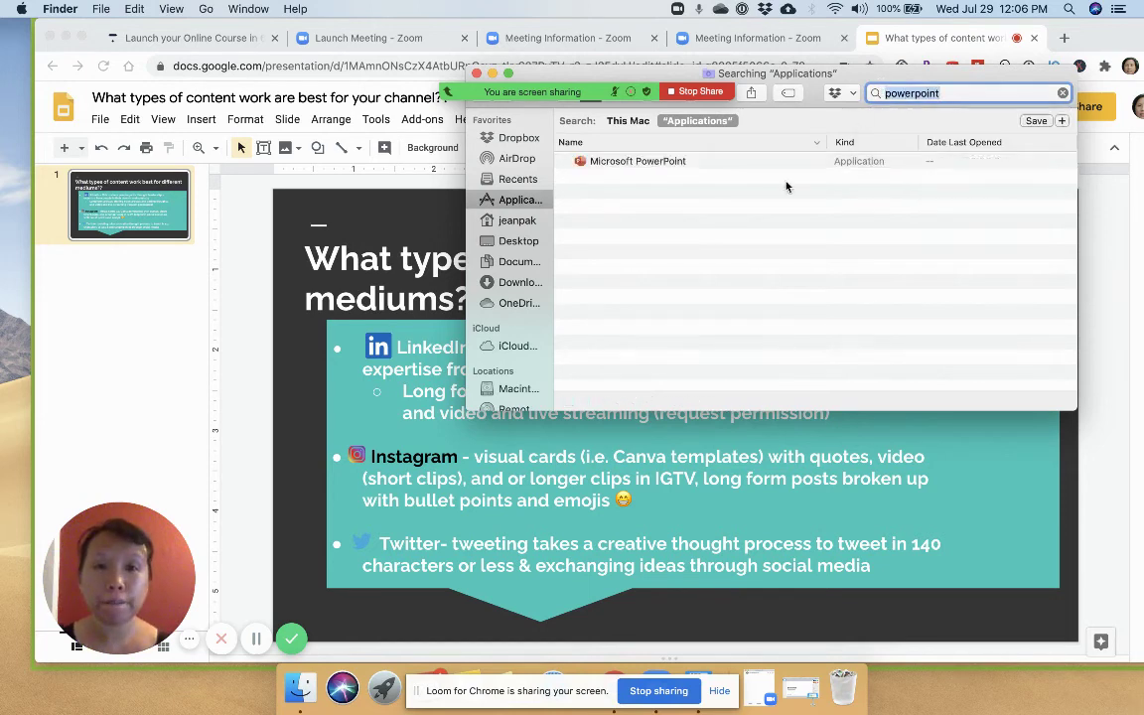
double_click(658, 160)
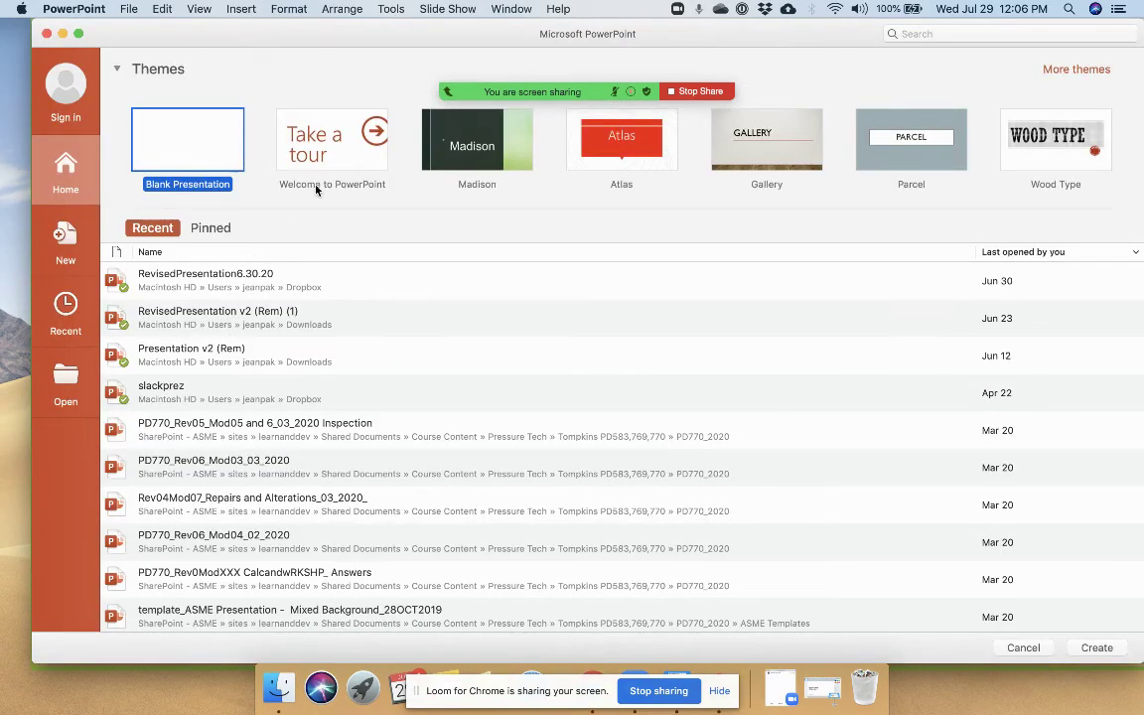
Dismiss PowerPoint's Microsoft sign-in prompt and choose the Madison theme in the start gallery.
click(268, 423)
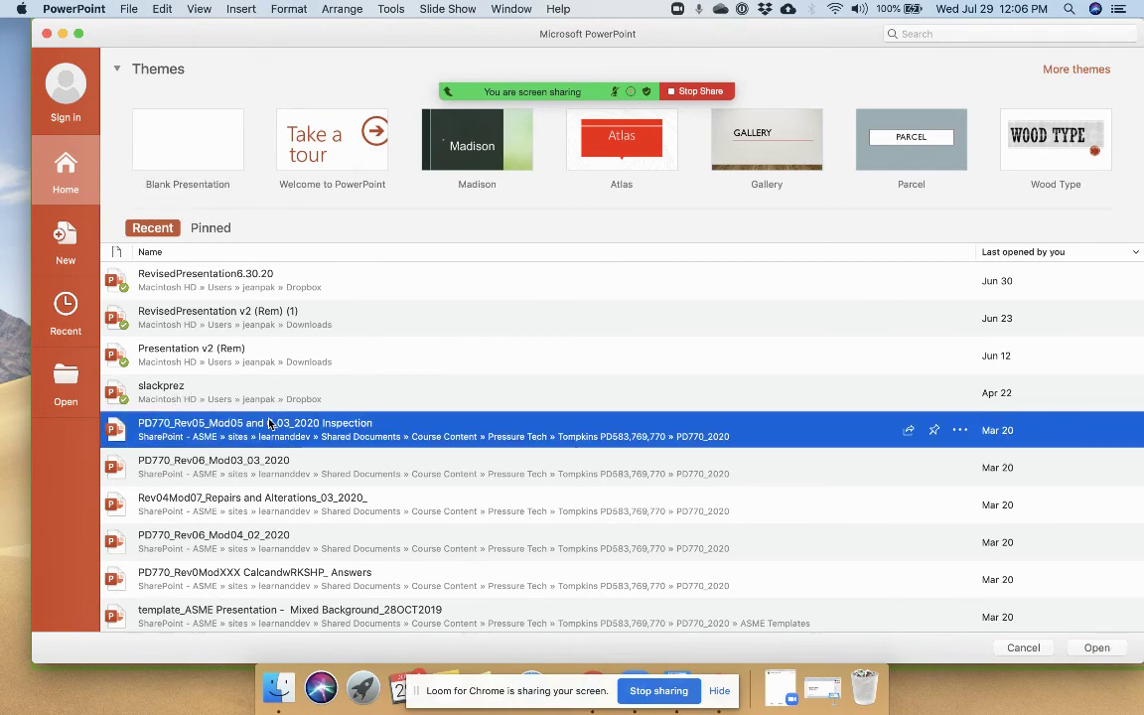
double_click(268, 423)
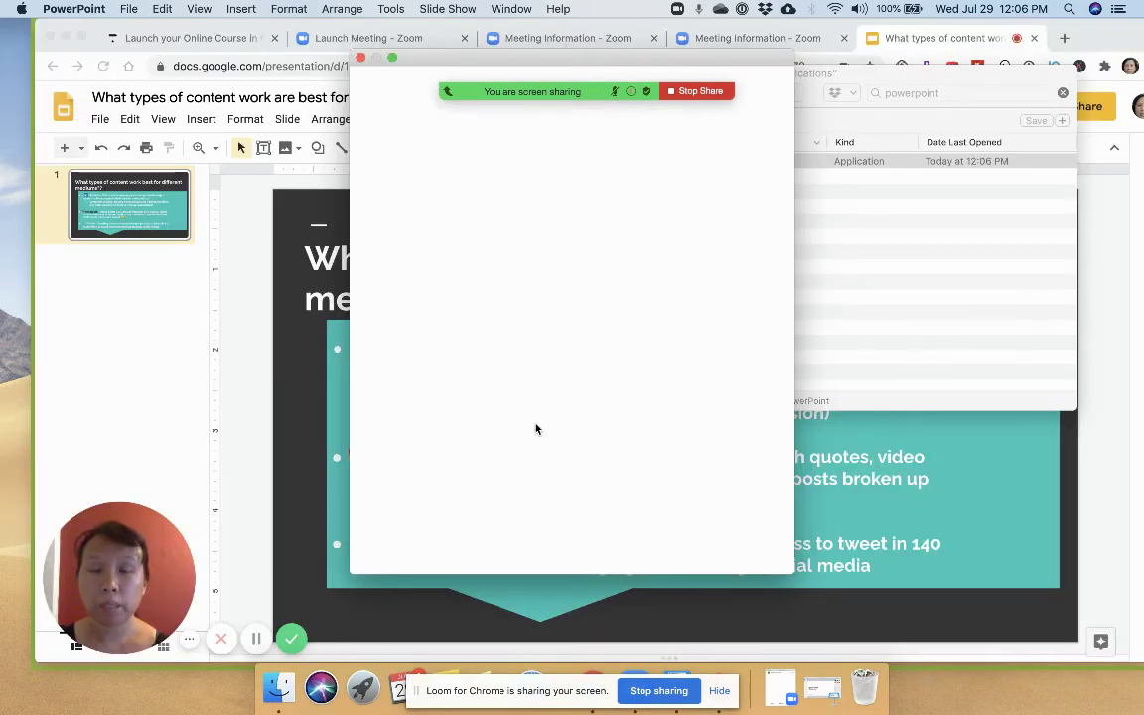
mouse_move(533, 91)
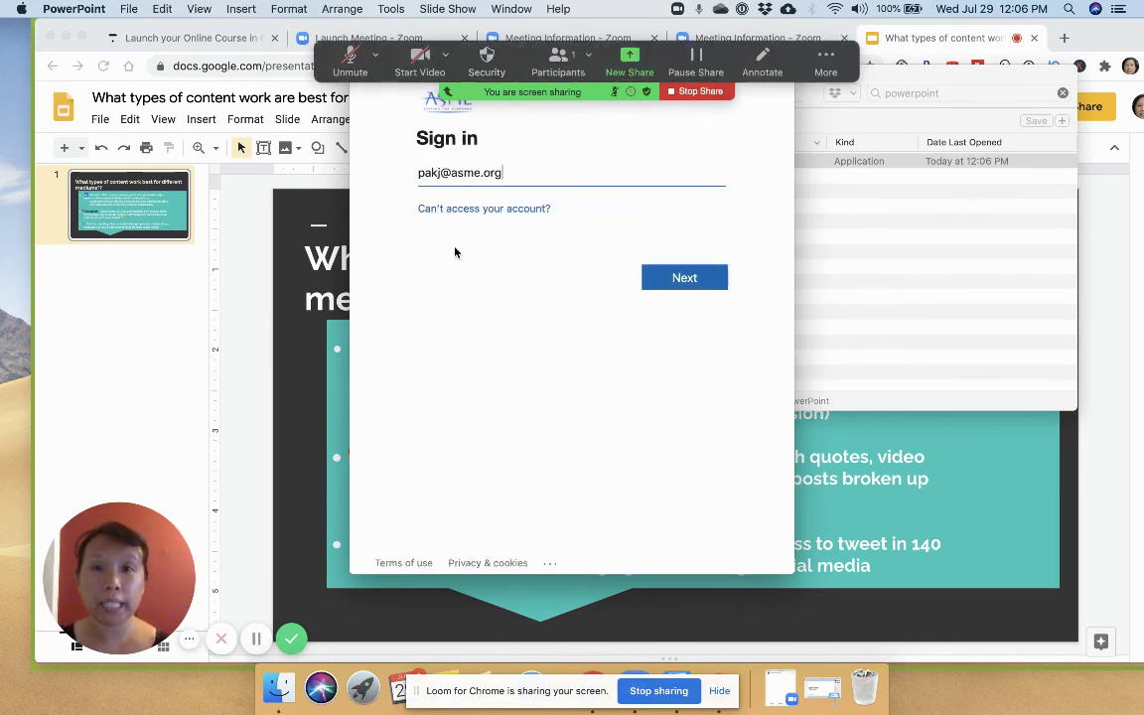
drag(814, 54, 928, 35)
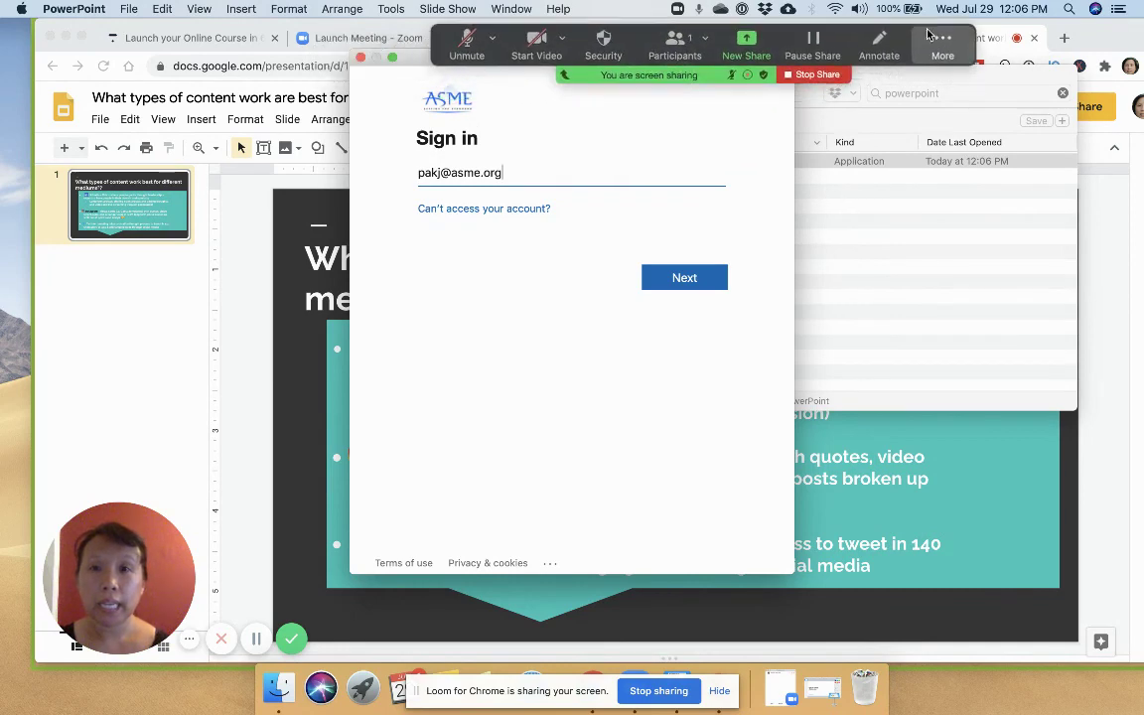
click(361, 56)
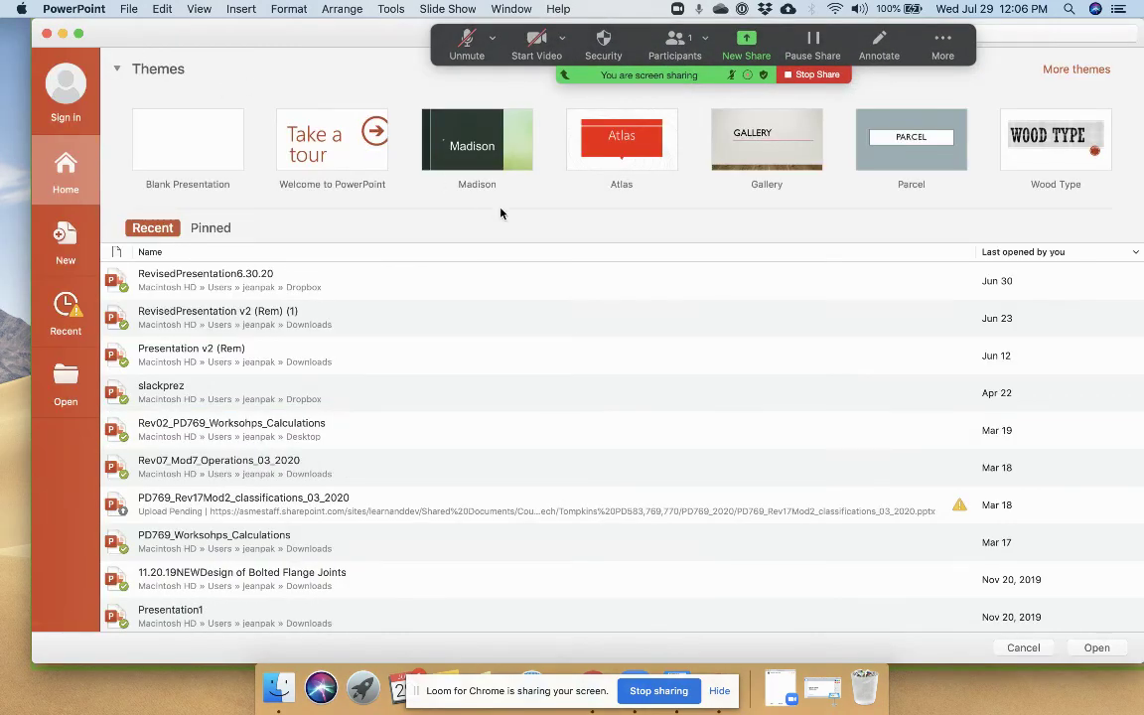
click(501, 145)
key(Escape)
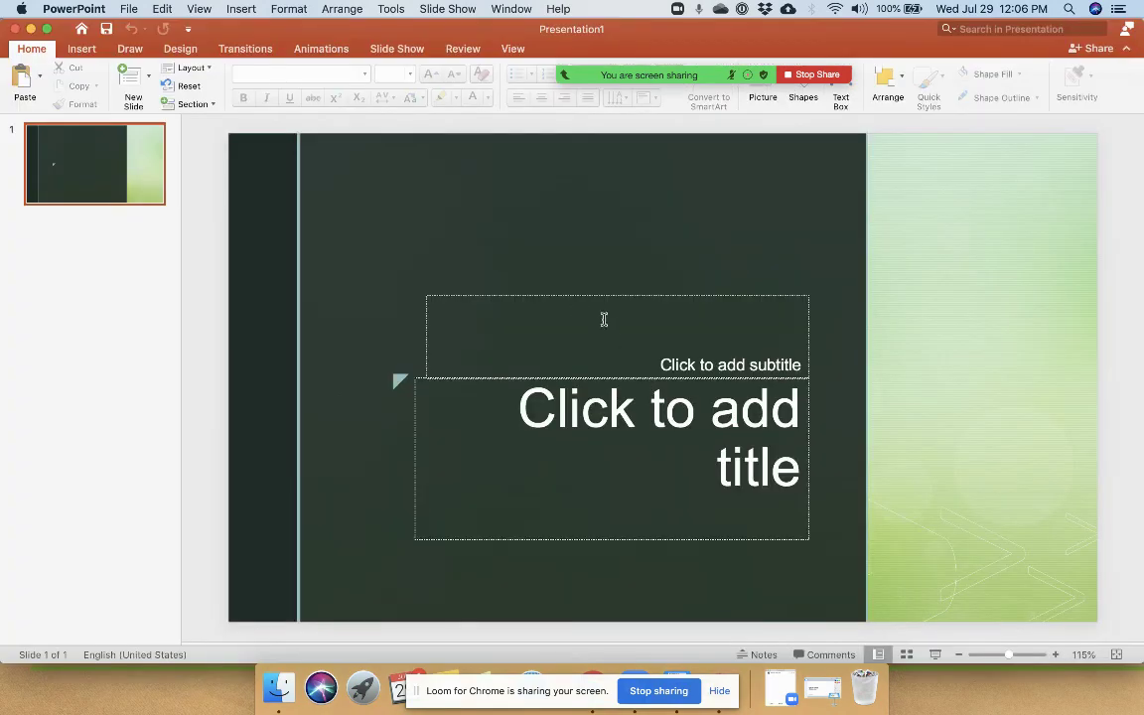
Type 'Ipsum lorem' into the Madison slide's text box and close the presentation window.
click(635, 323)
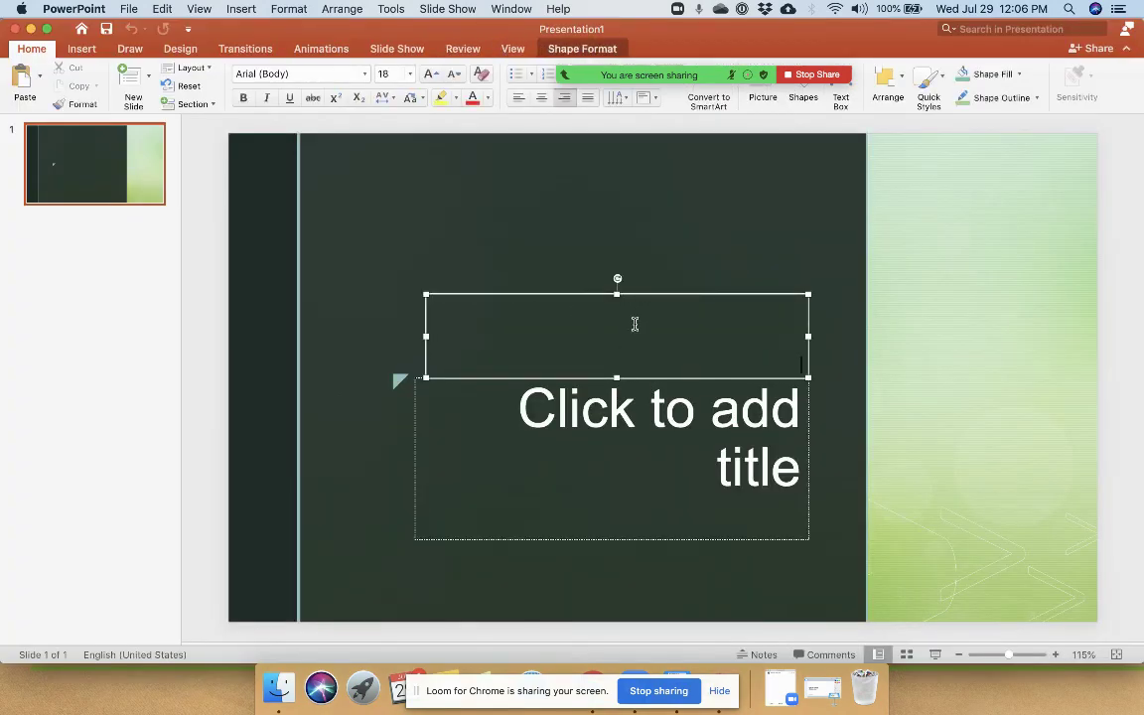
text(ipsum lorem)
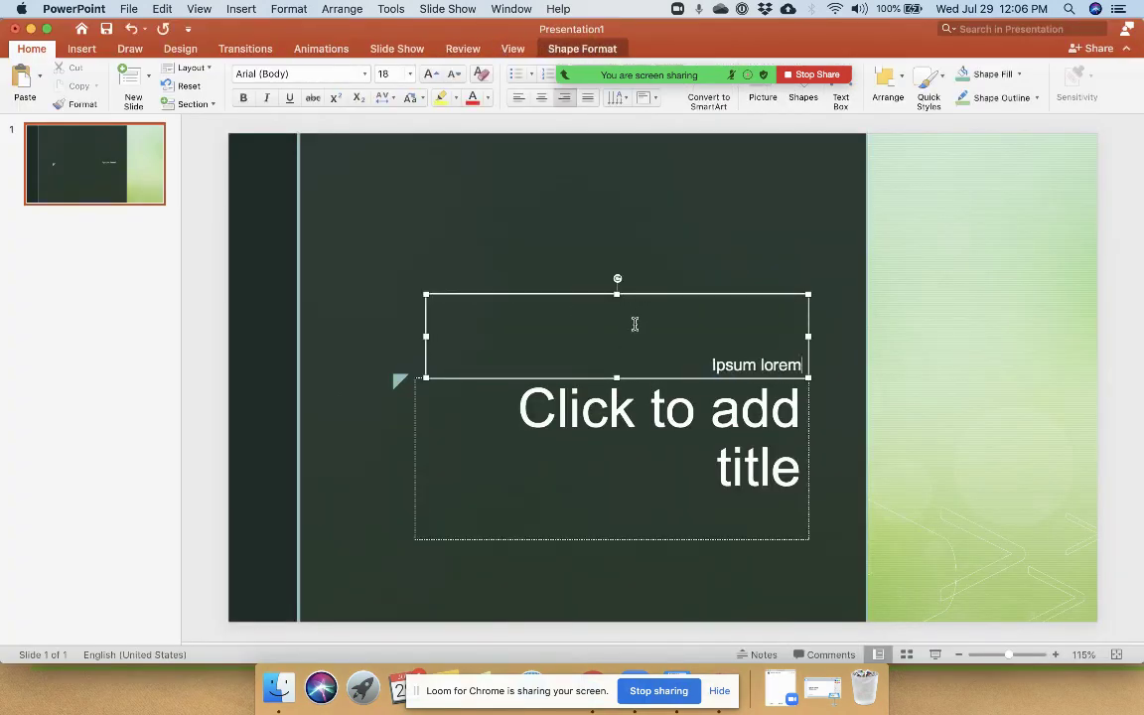
click(30, 29)
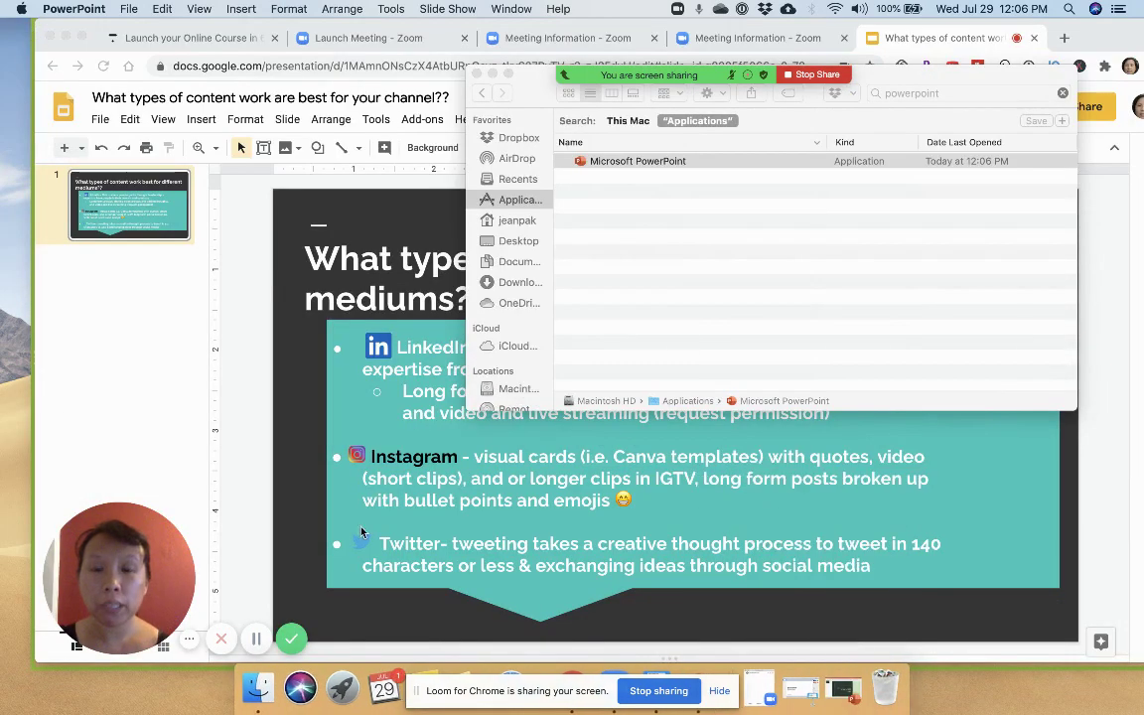